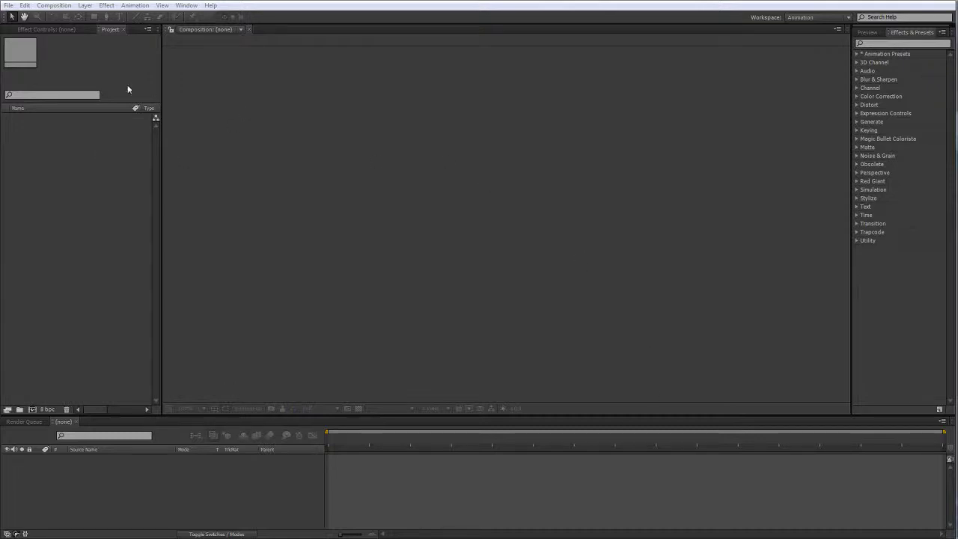
# Bring up the Import File dialog from the File menu
pyautogui.click(97, 182)
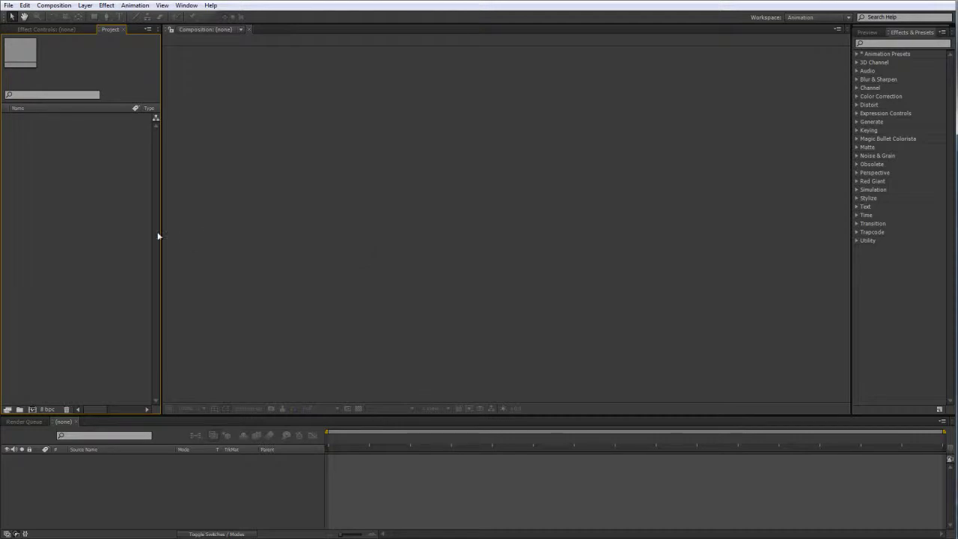
pyautogui.click(8, 5)
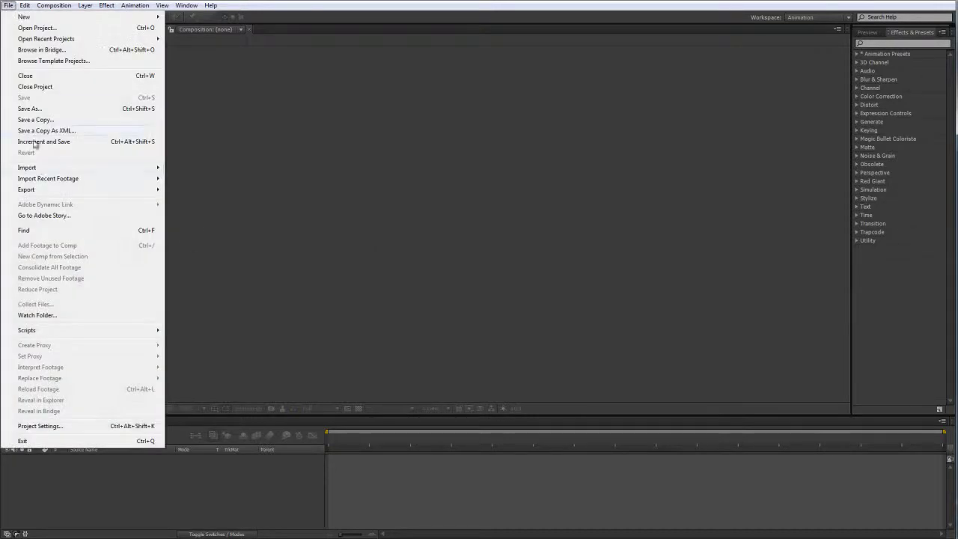
pyautogui.click(237, 102)
pyautogui.click(76, 169)
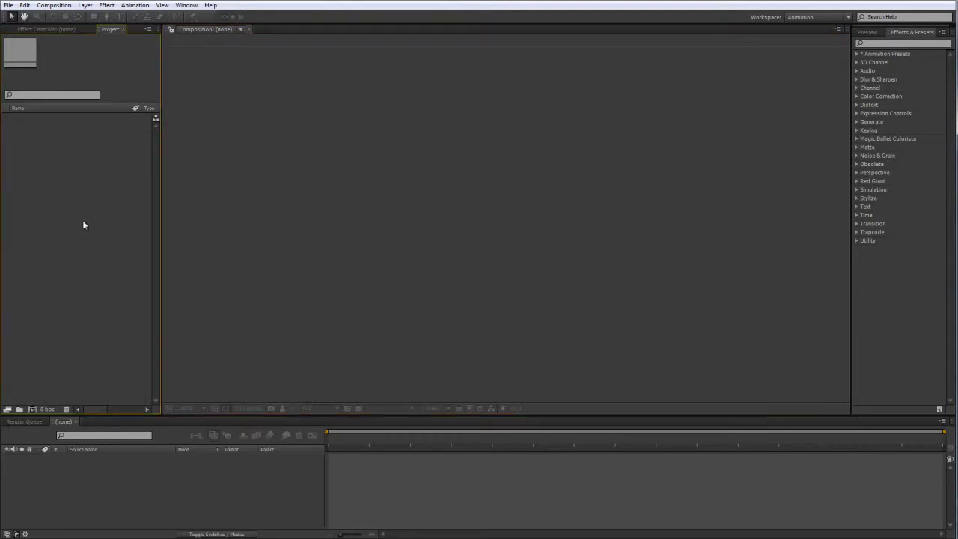
pyautogui.click(9, 6)
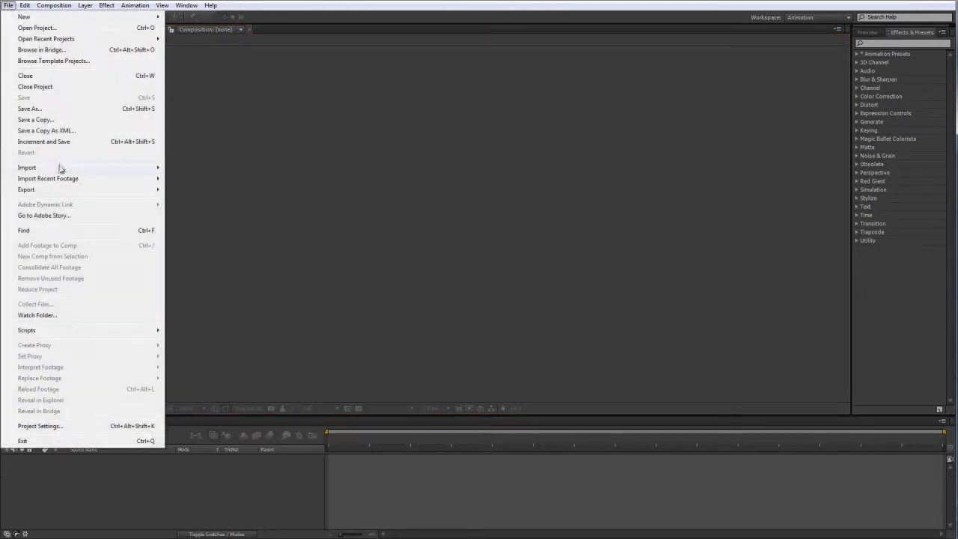
pyautogui.moveTo(58, 170)
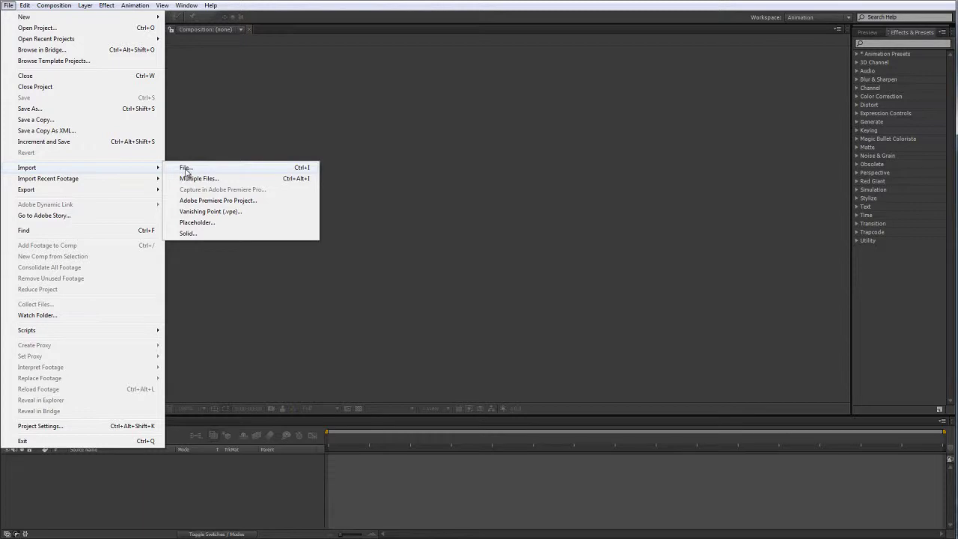
pyautogui.click(190, 172)
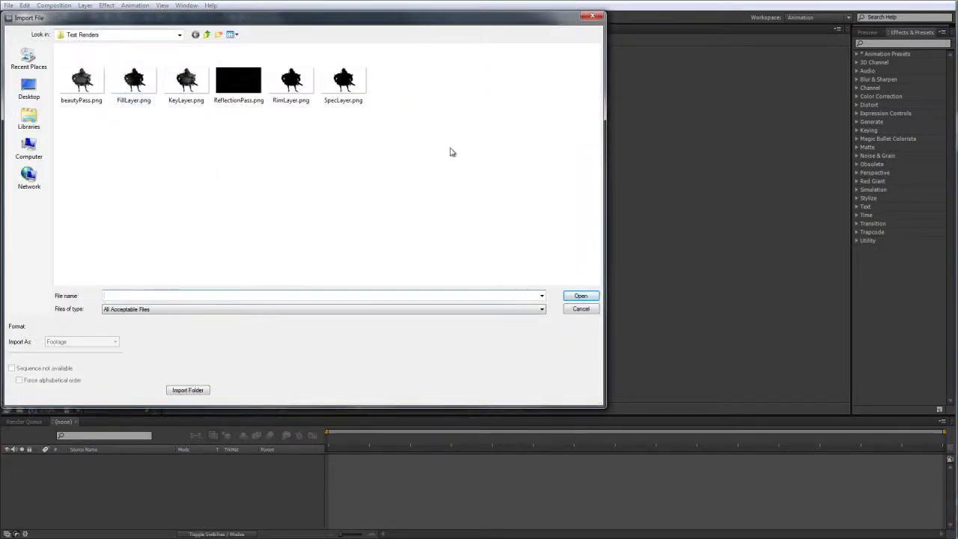
# Select all six render pass PNGs in Test Renders and import them
pyautogui.moveTo(472, 160); pyautogui.dragTo(92, 69)
pyautogui.click(249, 149)
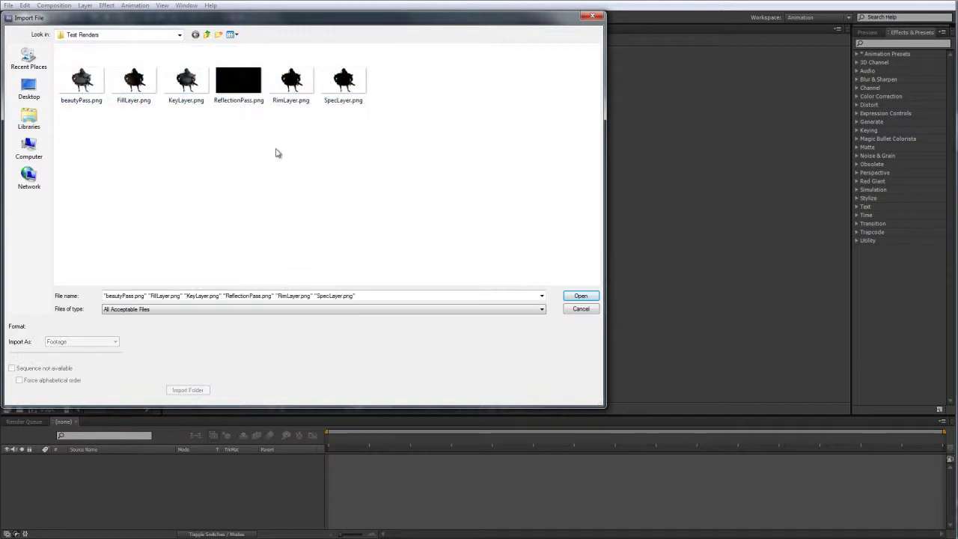
pyautogui.click(81, 78)
pyautogui.click(142, 78)
pyautogui.moveTo(524, 177); pyautogui.dragTo(59, 49)
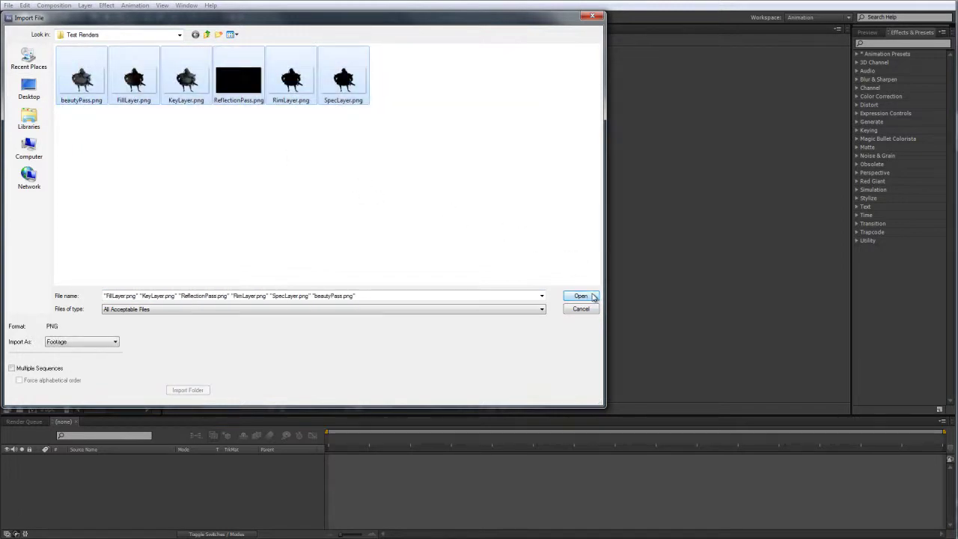
pyautogui.click(582, 296)
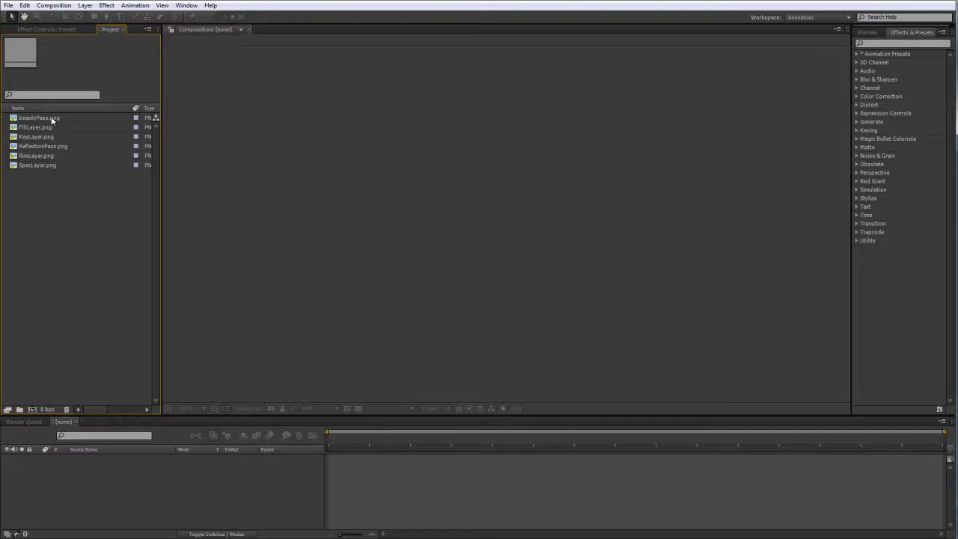
# Create a 1280x720, 12 fps composition from beautyPass.png
pyautogui.click(52, 119)
pyautogui.click(86, 232)
pyautogui.click(54, 6)
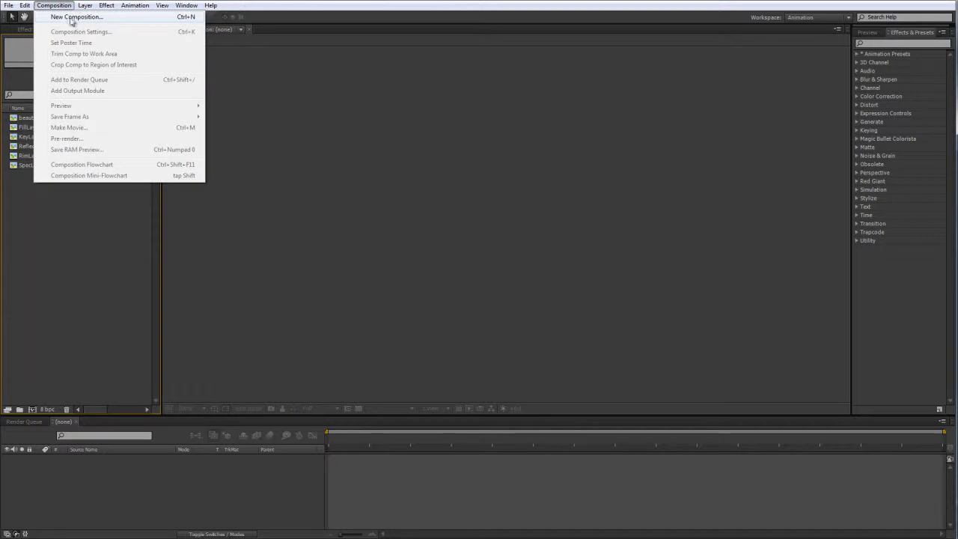
pyautogui.click(121, 323)
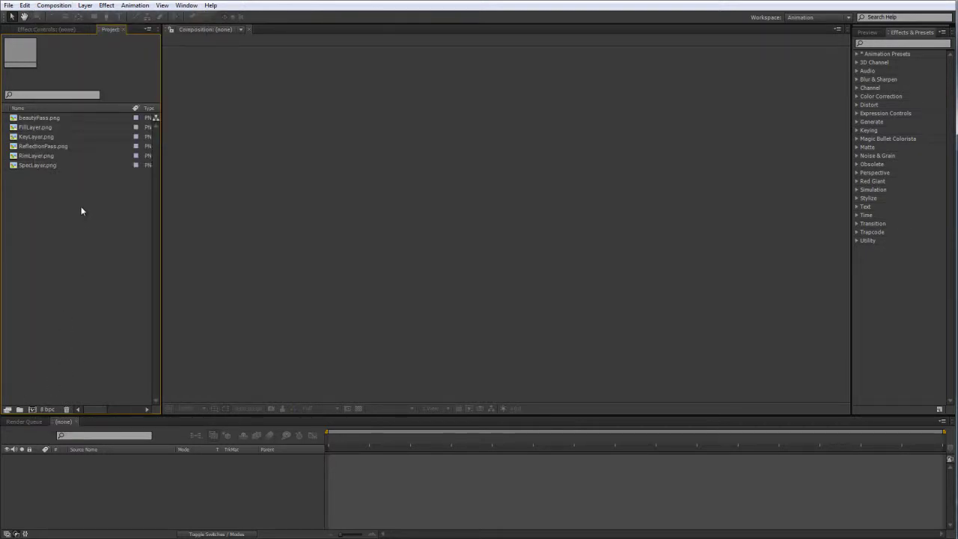
pyautogui.click(34, 118)
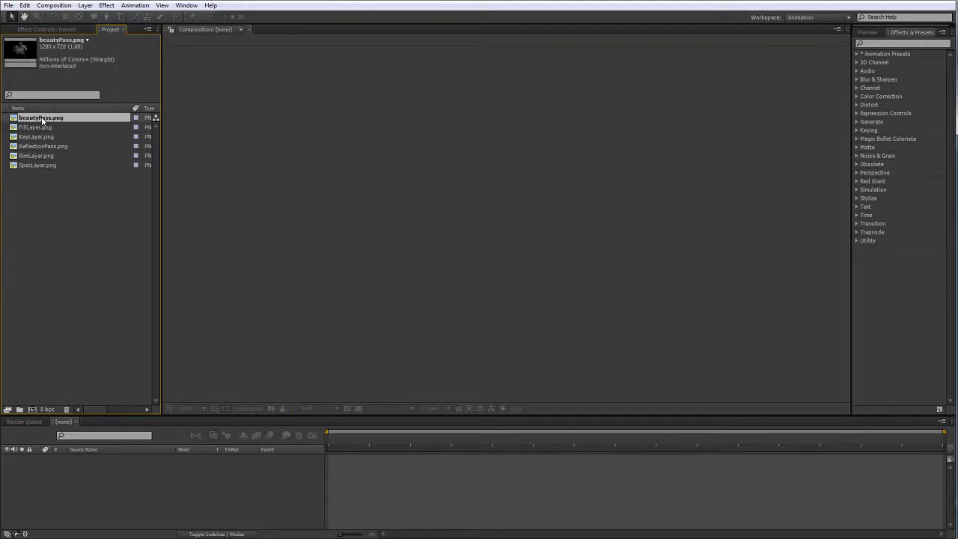
pyautogui.moveTo(41, 116); pyautogui.dragTo(452, 185)
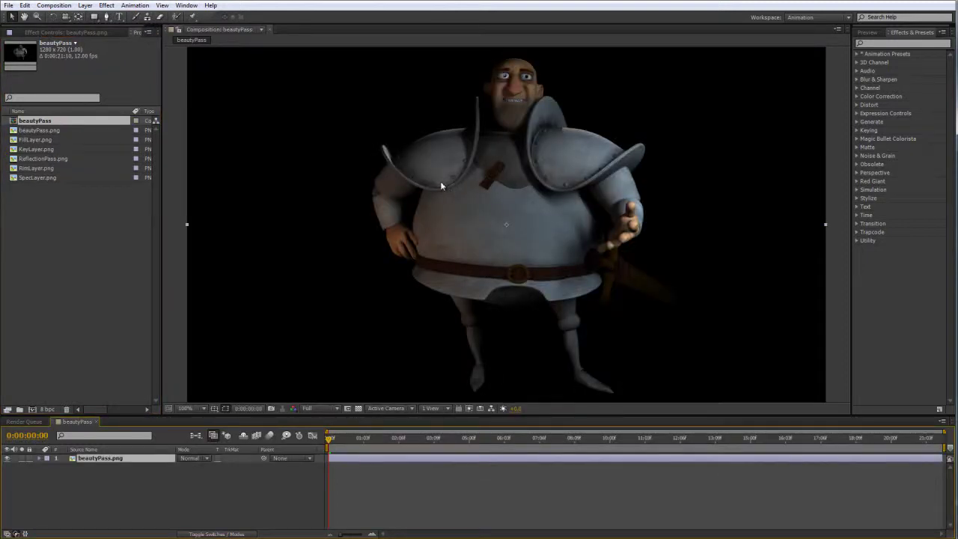
# Rename the new beautyPass composition to FullComp
pyautogui.press(',')
pyautogui.press(',')
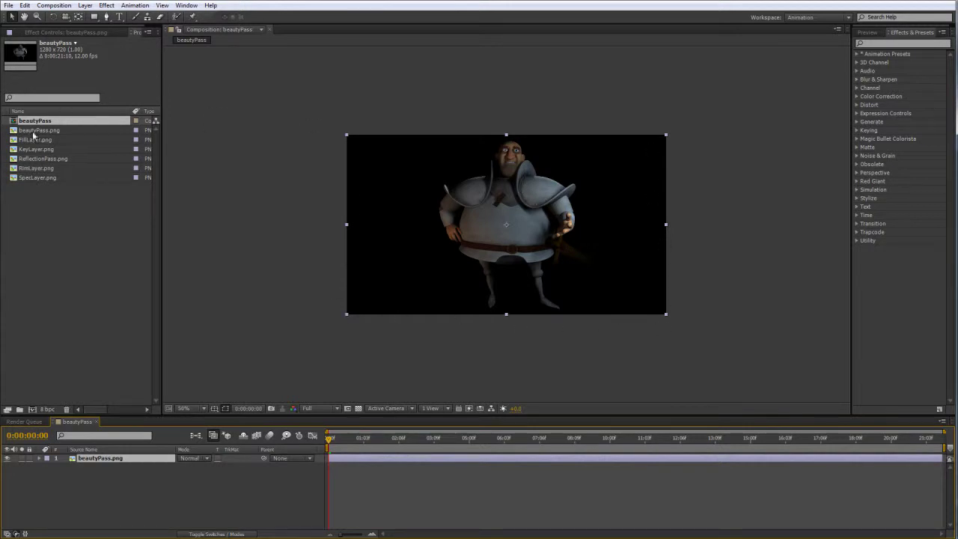
pyautogui.click(291, 172)
pyautogui.press('.')
pyautogui.press('.')
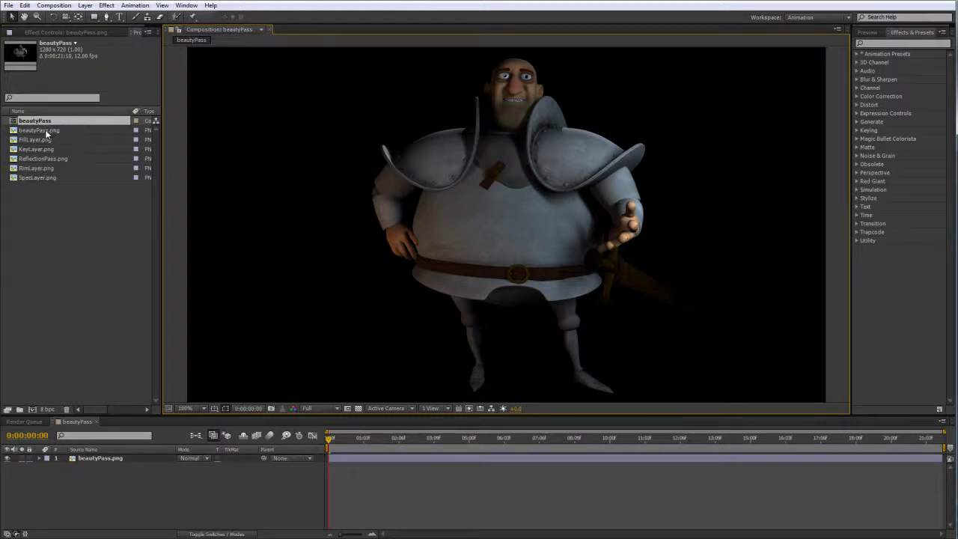
pyautogui.click(41, 130)
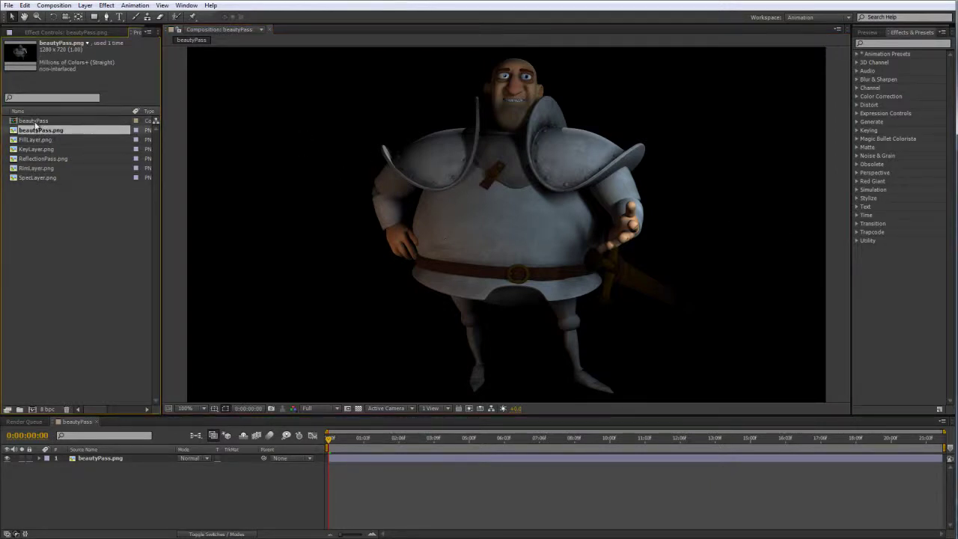
pyautogui.click(36, 121)
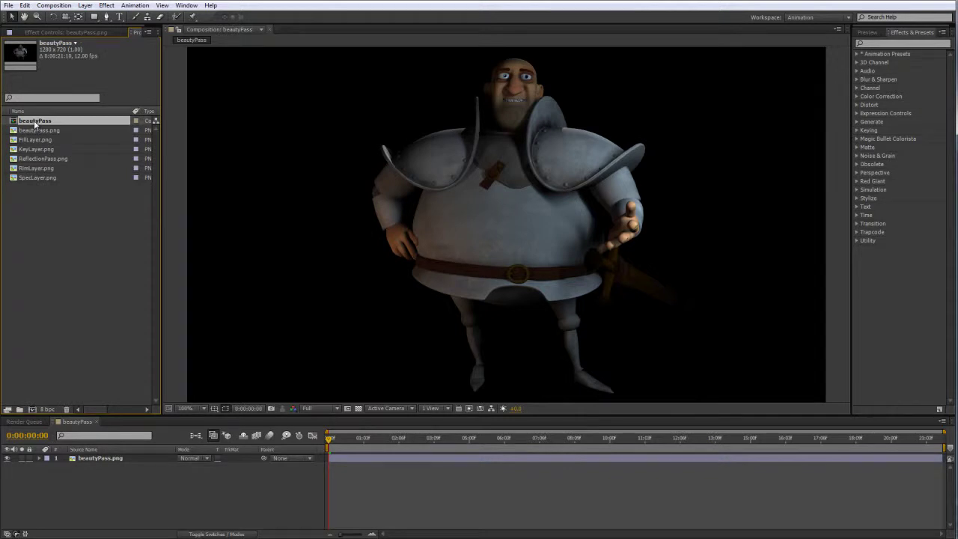
pyautogui.press('Return')
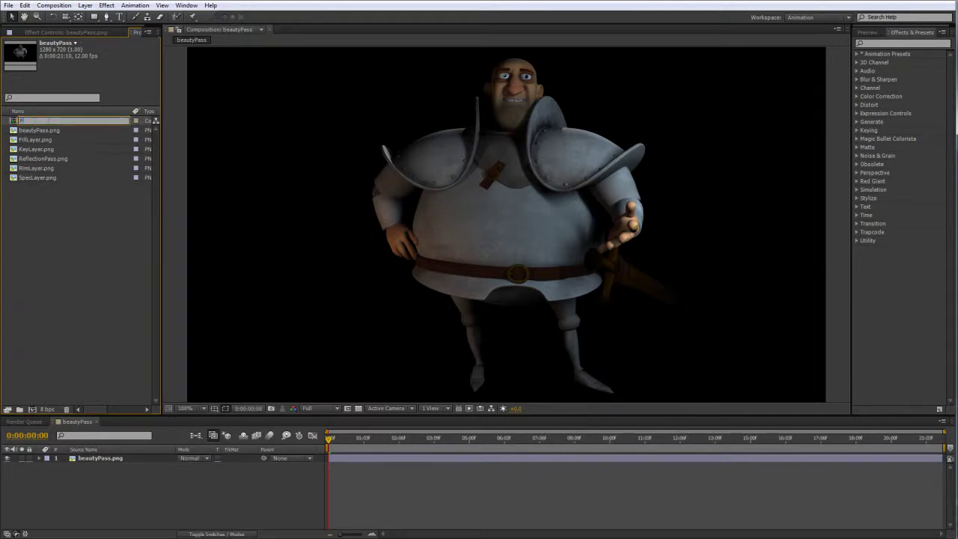
pyautogui.write('FullComp')
pyautogui.press('Return')
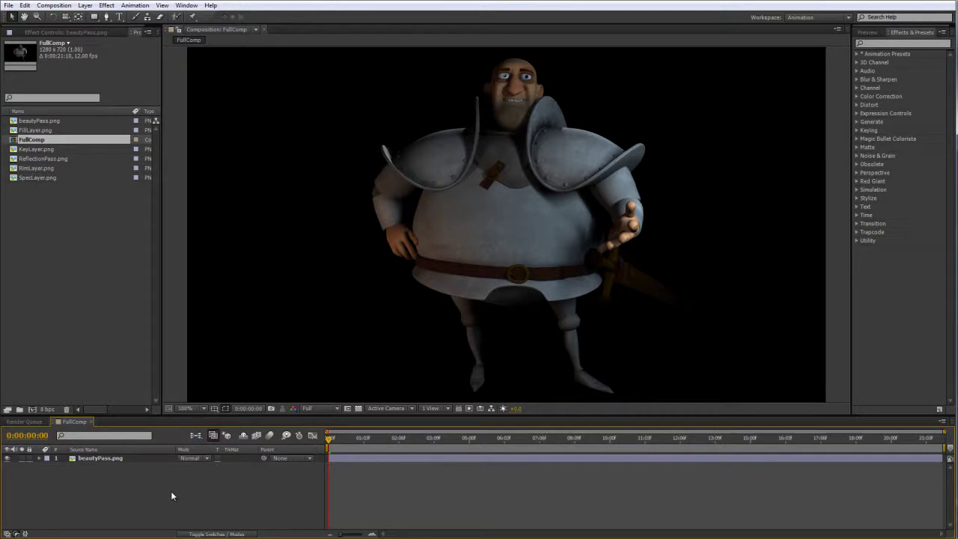
# Drag FillLayer.png into FullComp's timeline above the beautyPass.png layer
pyautogui.click(101, 246)
pyautogui.click(64, 121)
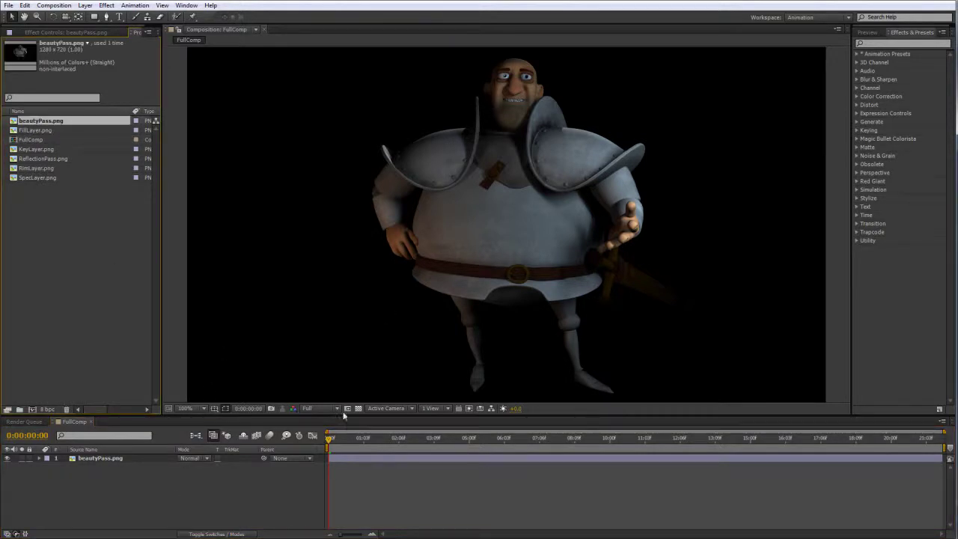
pyautogui.click(187, 479)
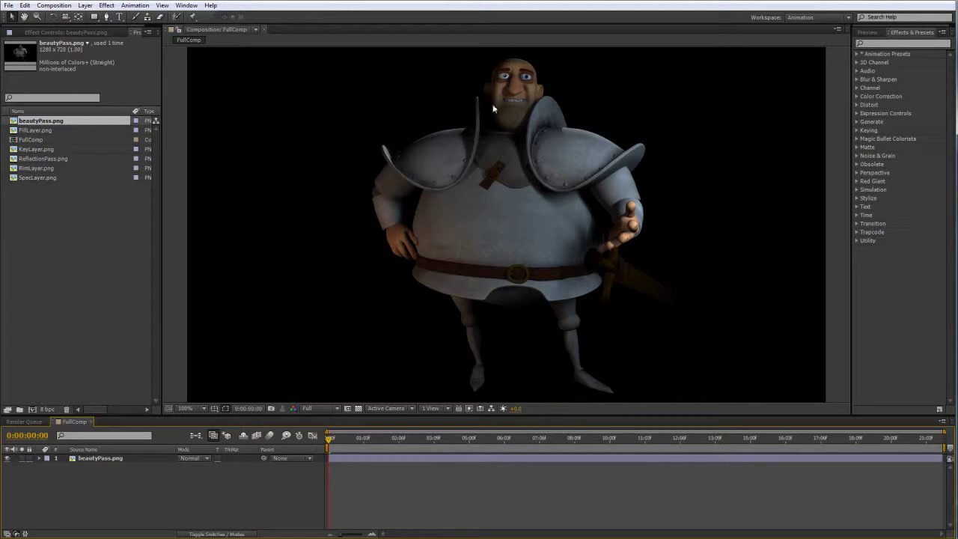
pyautogui.click(72, 231)
pyautogui.click(42, 131)
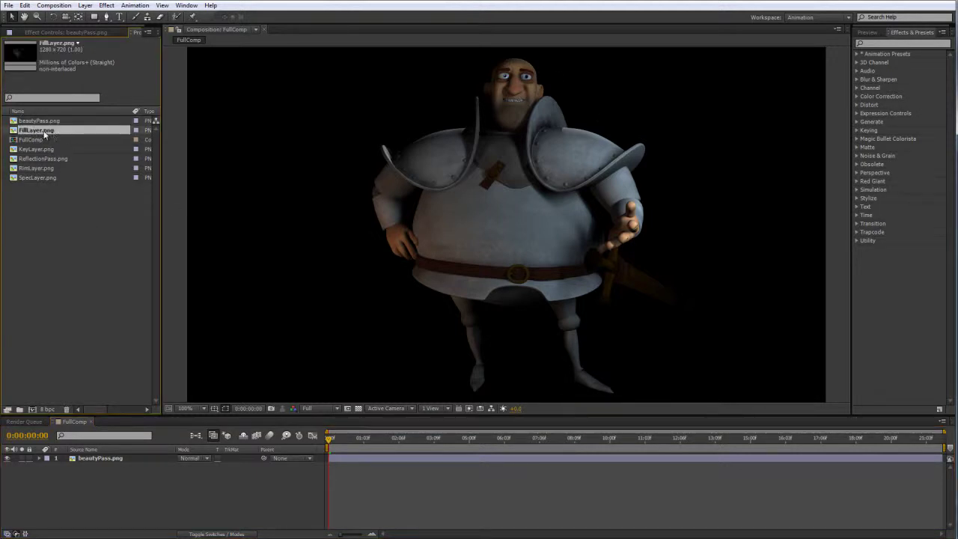
pyautogui.moveTo(43, 132); pyautogui.dragTo(101, 457)
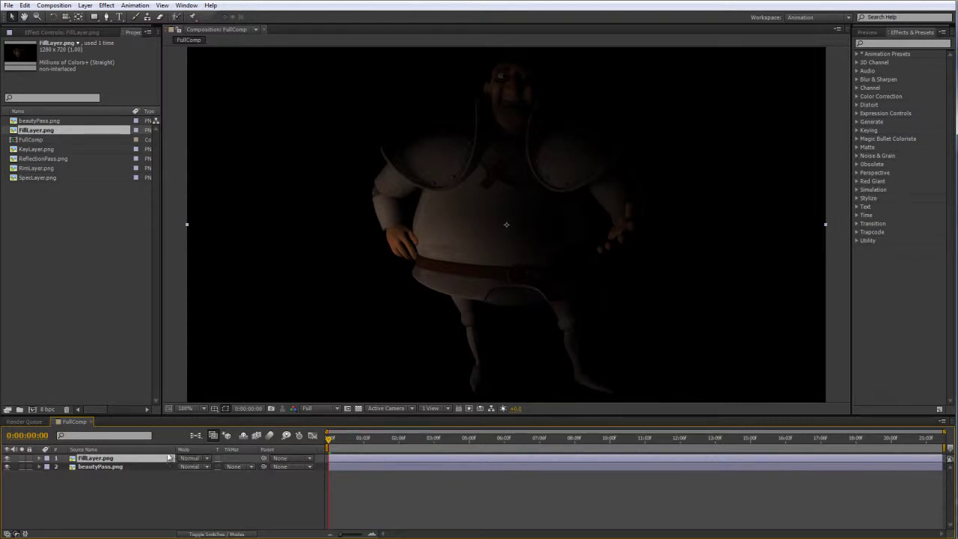
# Set FillLayer.png to Add blend mode and test its opacity, keeping 100%
pyautogui.press('F4')
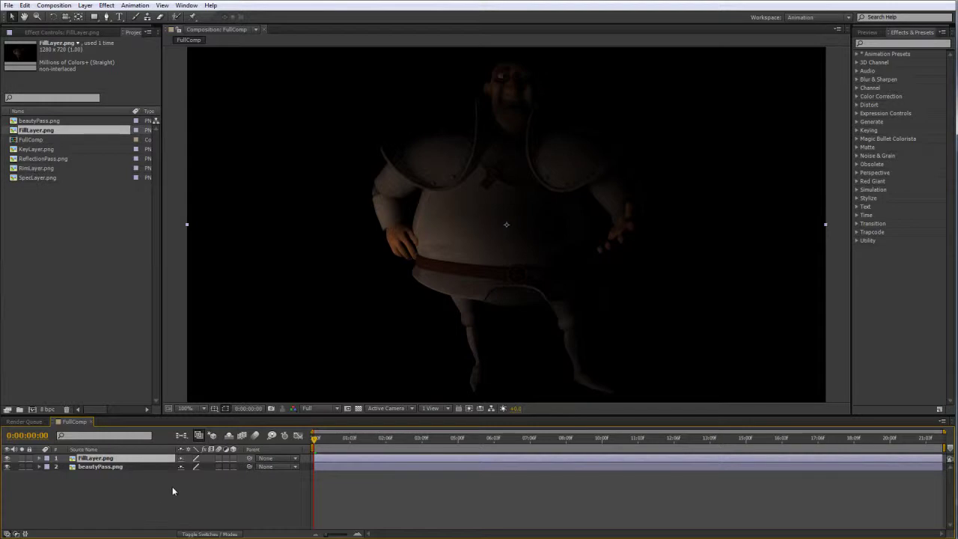
pyautogui.press('F4')
pyautogui.press('F4')
pyautogui.press('F4')
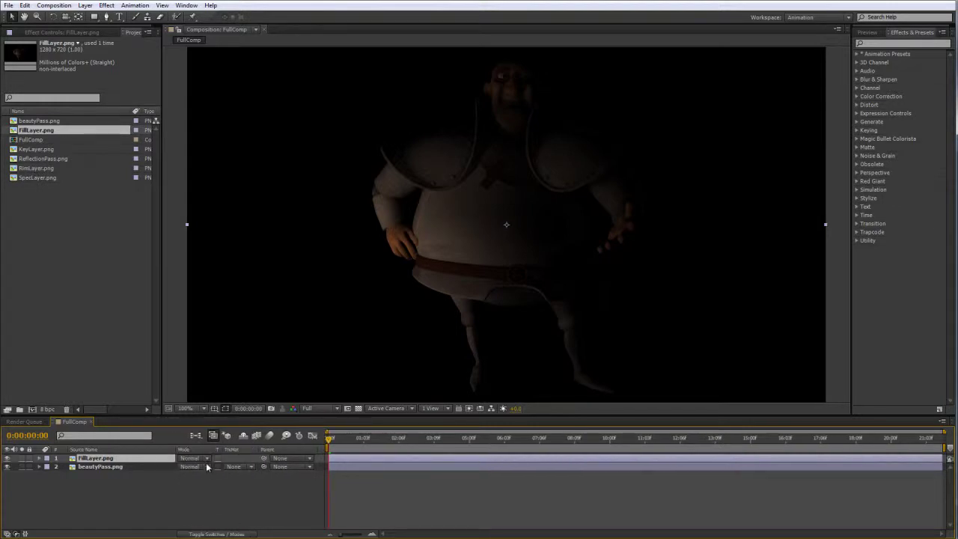
pyautogui.click(192, 458)
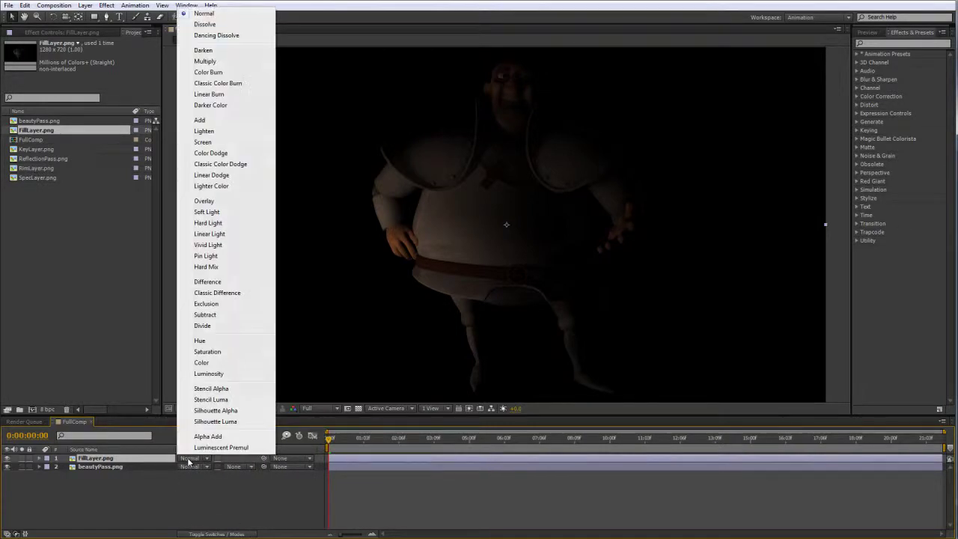
pyautogui.click(202, 121)
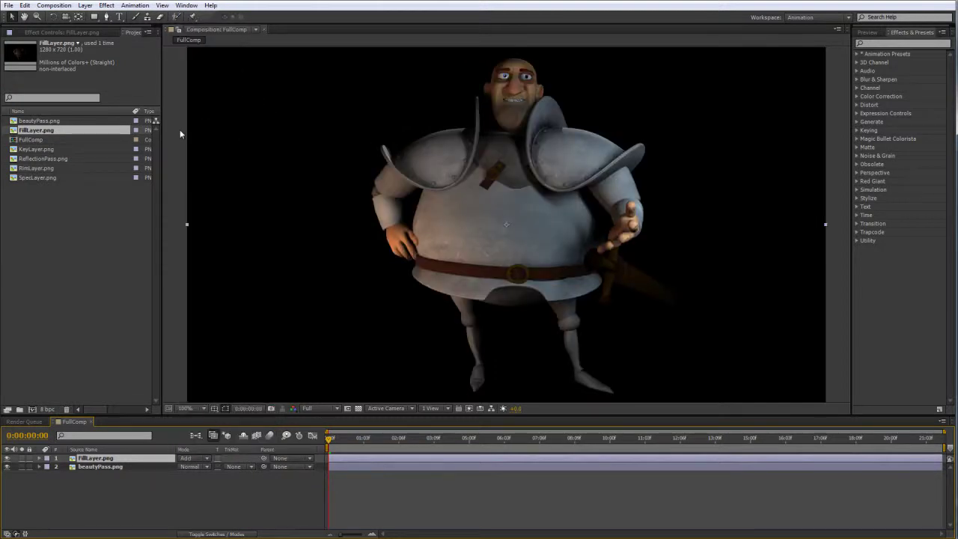
pyautogui.click(179, 133)
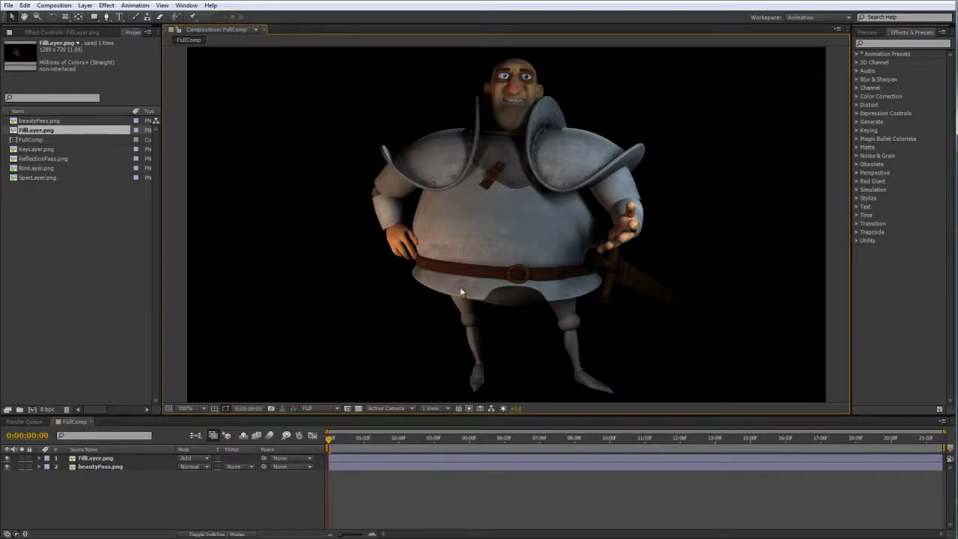
pyautogui.click(107, 457)
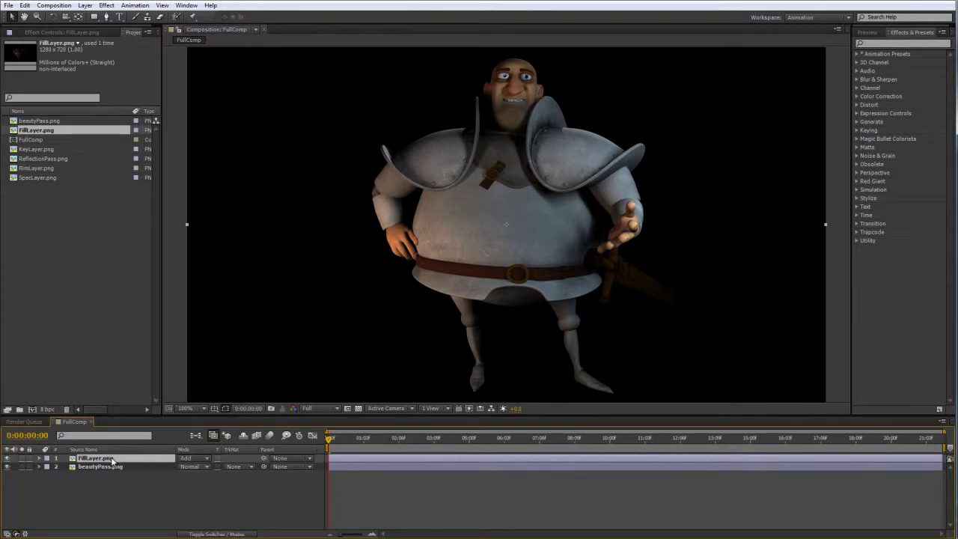
pyautogui.press('t')
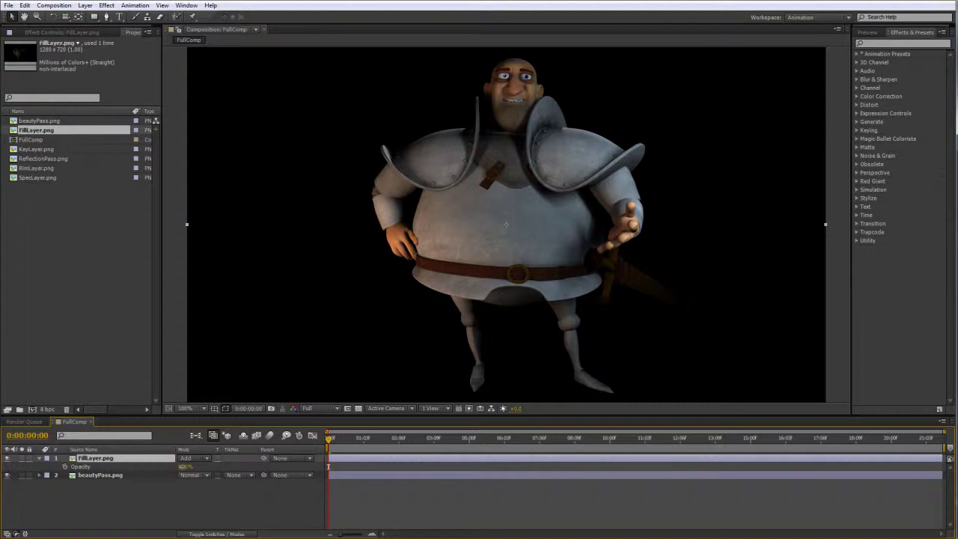
pyautogui.moveTo(183, 466)
pyautogui.mouseDown()
pyautogui.moveTo(154, 466)
pyautogui.moveTo(200, 471)
pyautogui.mouseUp()
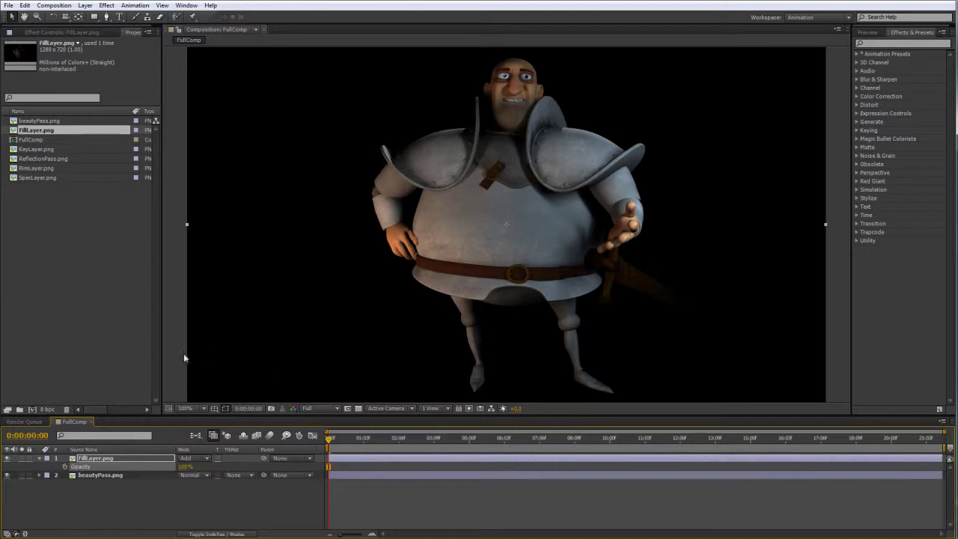
# Add KeyLayer.png to the top of FullComp in Add blend mode
pyautogui.click(180, 352)
pyautogui.click(81, 244)
pyautogui.click(47, 151)
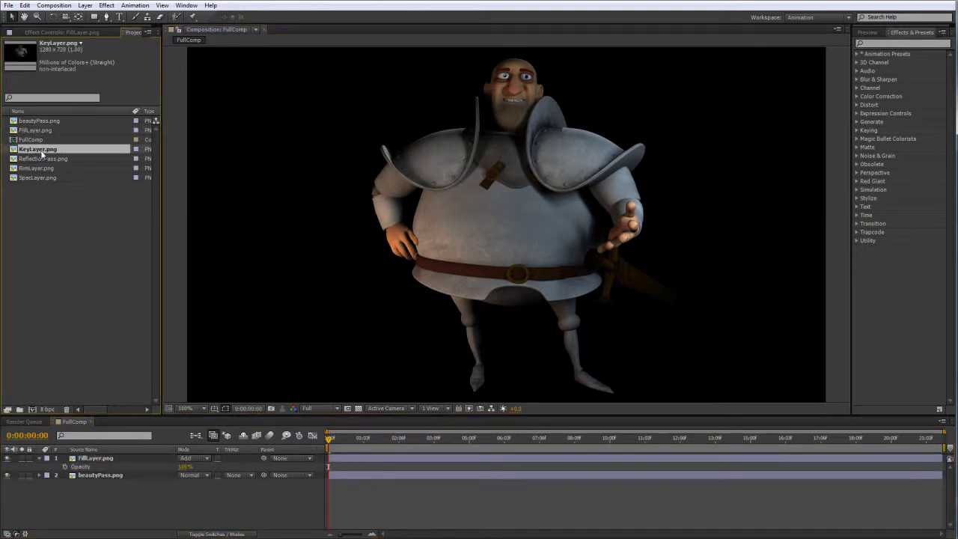
pyautogui.moveTo(87, 443); pyautogui.dragTo(89, 453)
pyautogui.click(191, 458)
pyautogui.click(200, 120)
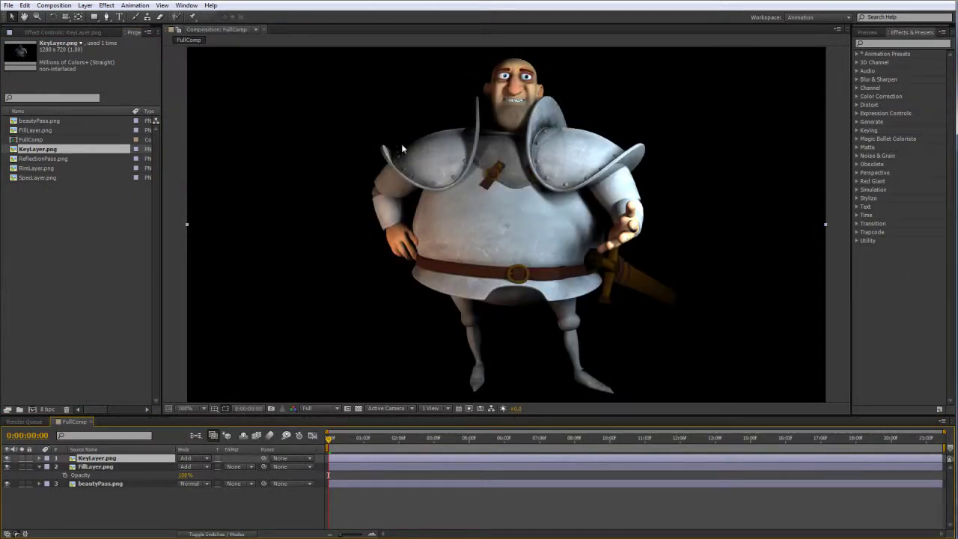
# Fade beautyPass to 0% opacity, and preview KeyLayer at lower opacity before restoring 100%
pyautogui.click(105, 485)
pyautogui.click(117, 499)
pyautogui.click(117, 484)
pyautogui.press('t')
pyautogui.moveTo(186, 499); pyautogui.dragTo(153, 520)
pyautogui.click(152, 519)
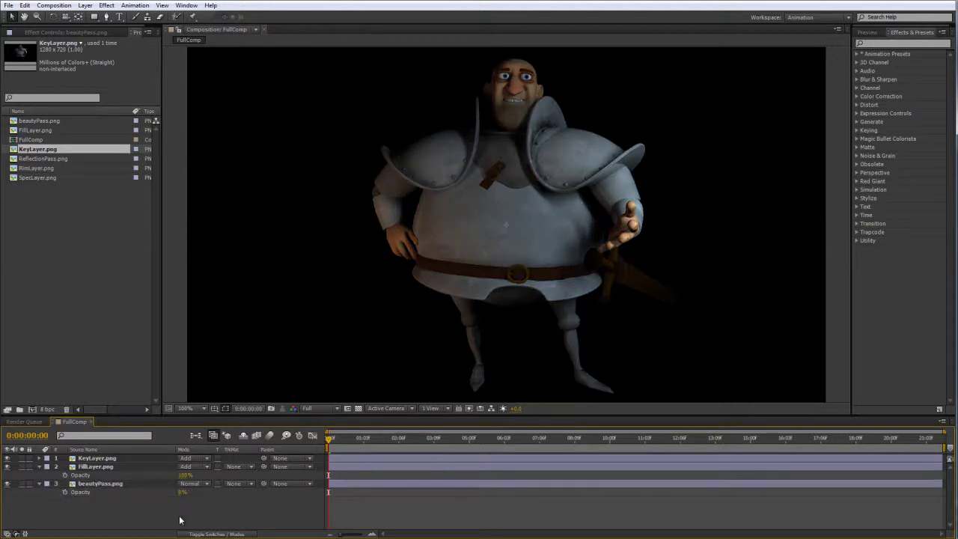
pyautogui.click(150, 458)
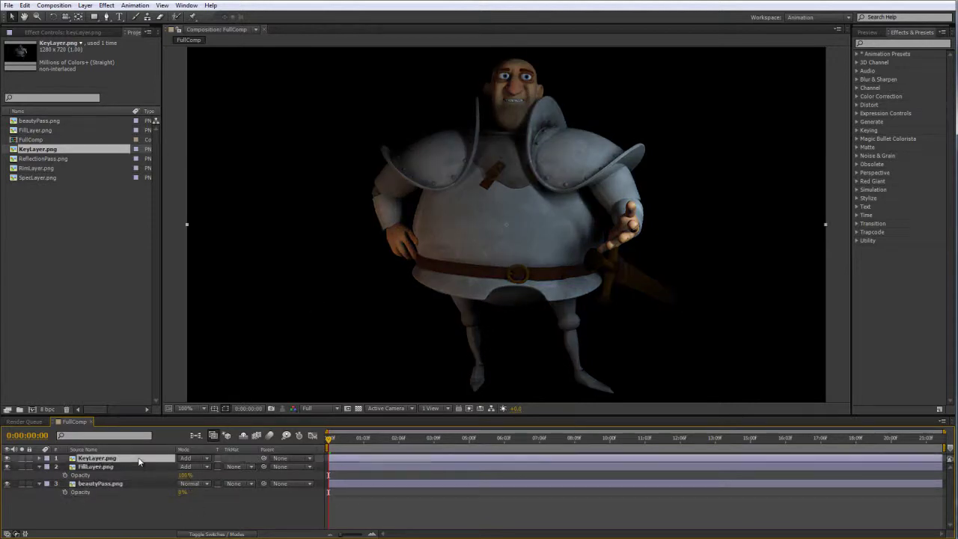
pyautogui.press('t')
pyautogui.moveTo(185, 467); pyautogui.dragTo(225, 473)
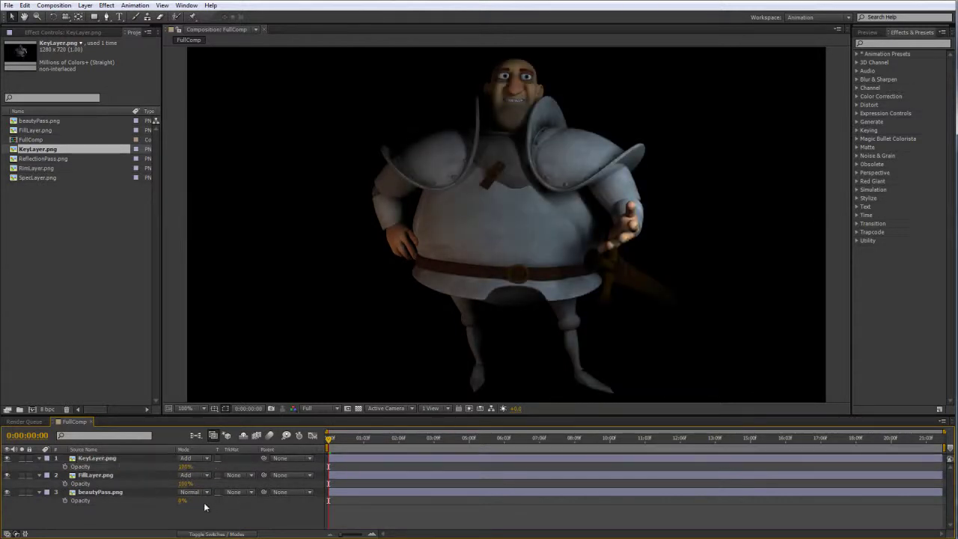
# Add RimLayer.png above KeyLayer in Add blend mode
pyautogui.click(46, 158)
pyautogui.click(34, 169)
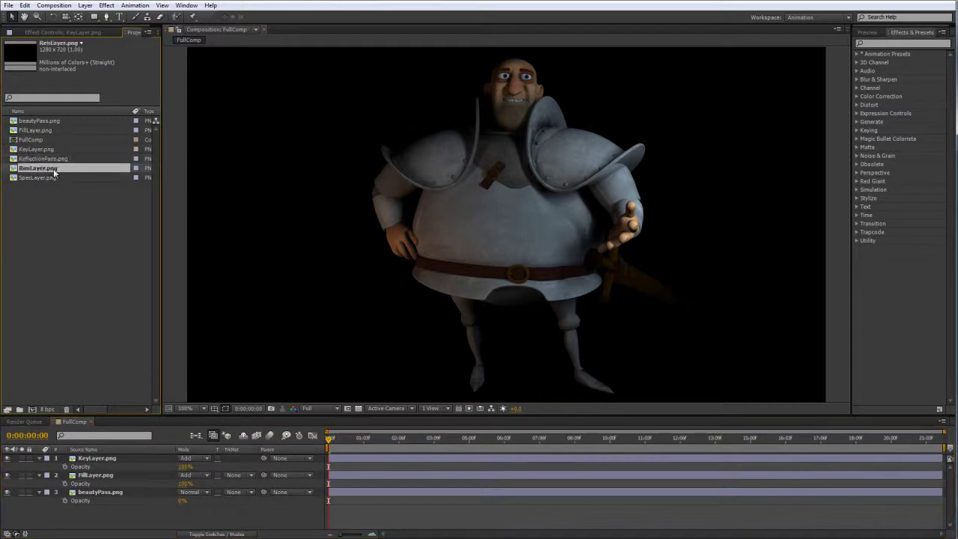
pyautogui.moveTo(44, 171); pyautogui.dragTo(82, 455)
pyautogui.click(188, 458)
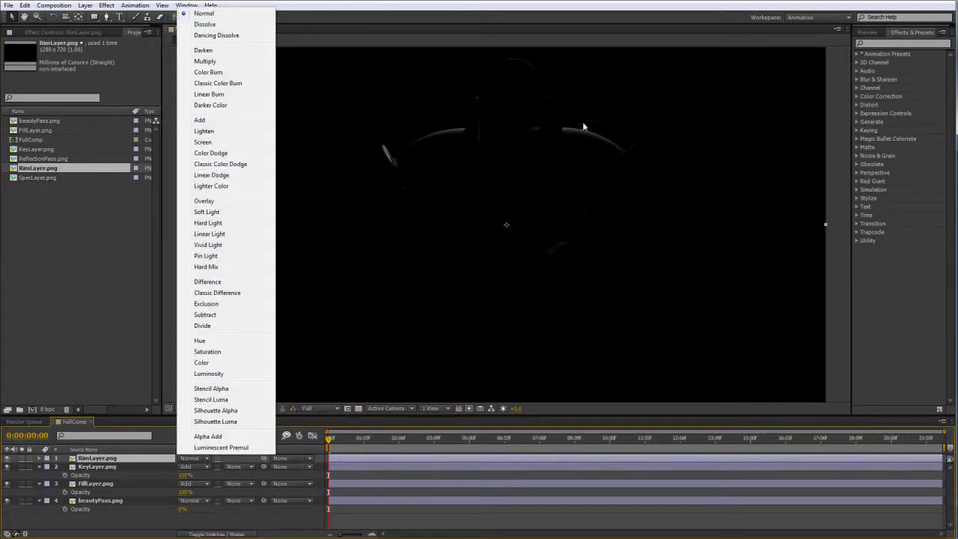
pyautogui.click(198, 121)
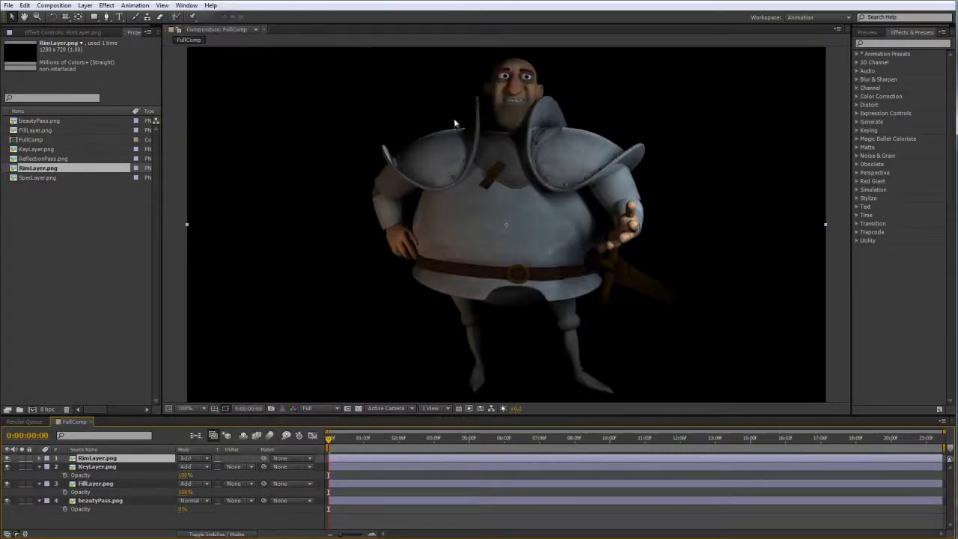
# Scrub RimLayer's opacity, trying 35% before settling back at 100%
pyautogui.press('t')
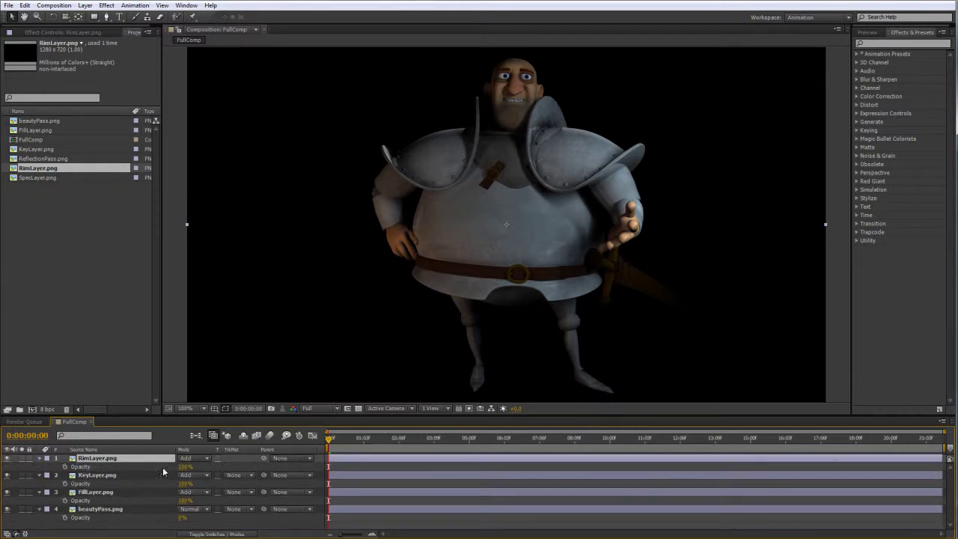
pyautogui.moveTo(184, 466); pyautogui.dragTo(220, 466)
pyautogui.click(118, 386)
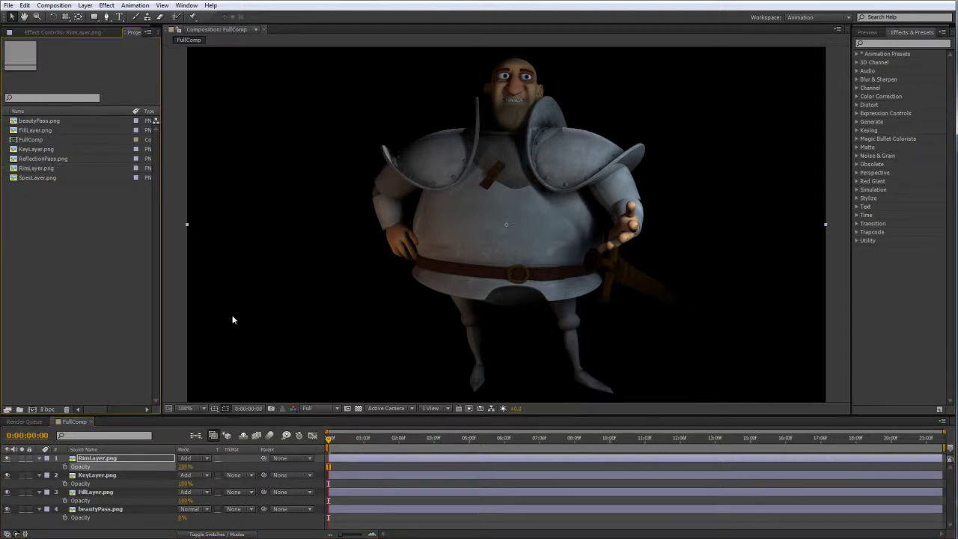
pyautogui.moveTo(229, 417); pyautogui.dragTo(229, 396)
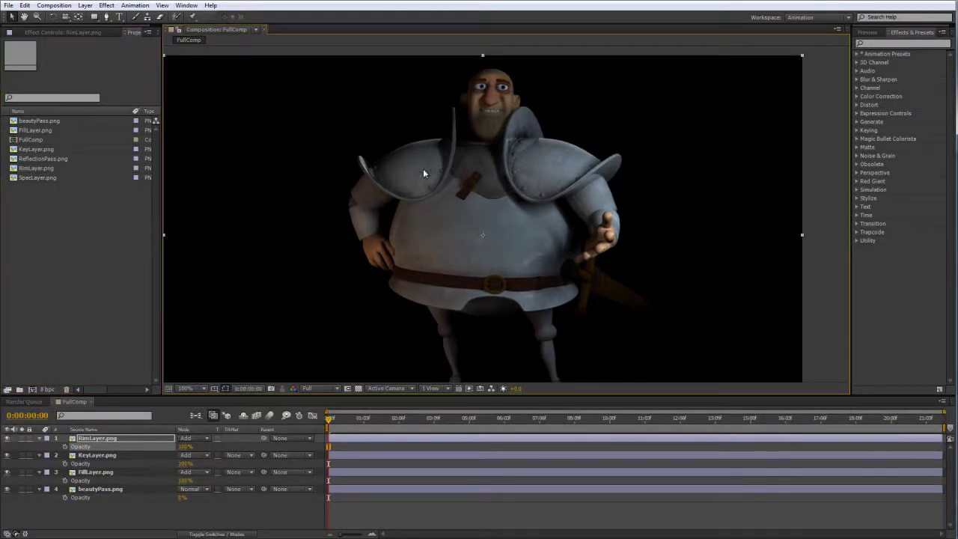
pyautogui.click(134, 520)
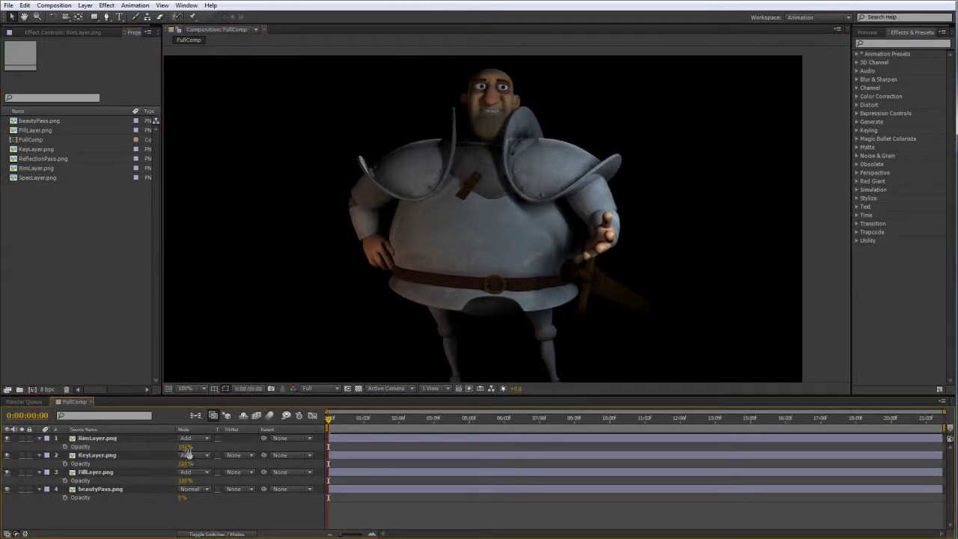
pyautogui.moveTo(184, 446); pyautogui.dragTo(270, 446)
pyautogui.click(96, 351)
# Add SpecLayer.png on top in Add mode and lower its opacity to about 32%
pyautogui.click(60, 178)
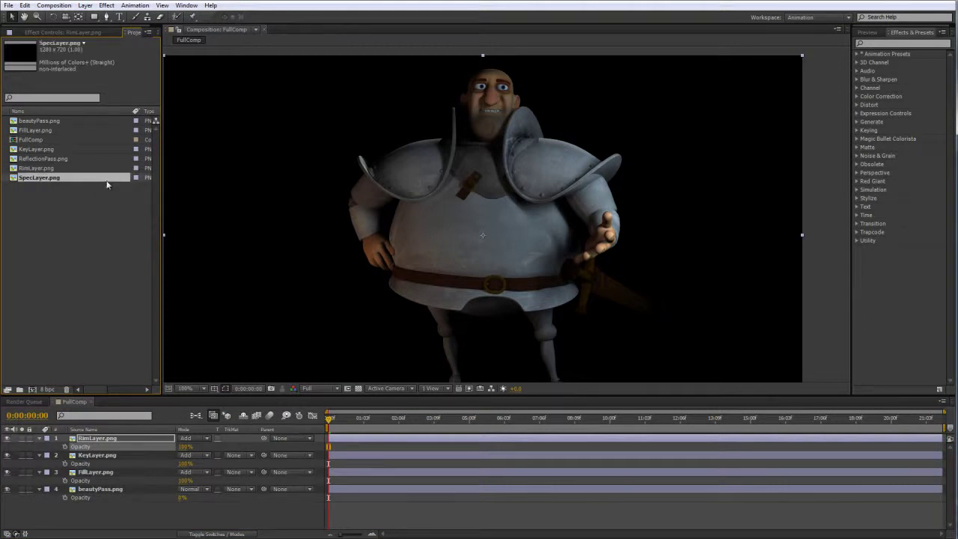
pyautogui.moveTo(39, 180); pyautogui.dragTo(92, 440)
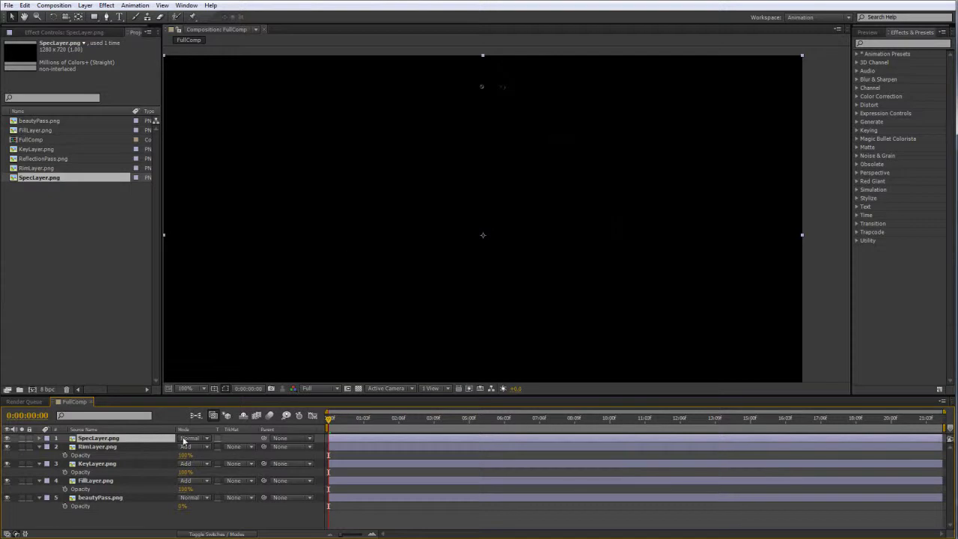
pyautogui.click(188, 438)
pyautogui.click(212, 102)
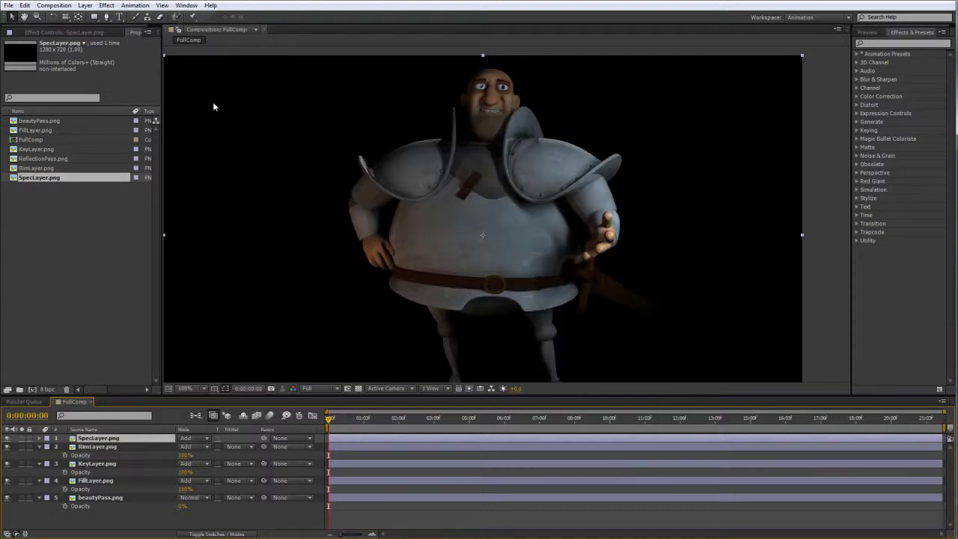
pyautogui.press('t')
pyautogui.moveTo(187, 446); pyautogui.dragTo(148, 446)
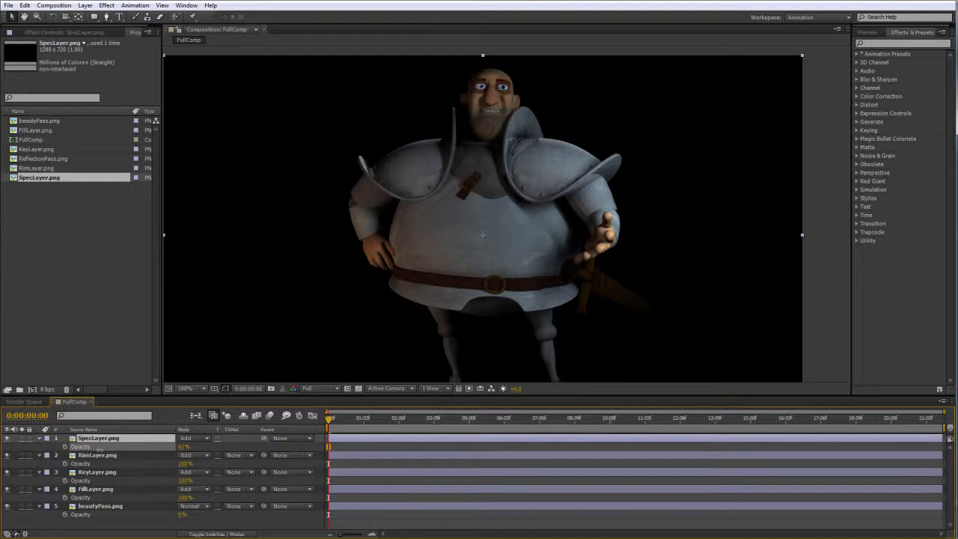
pyautogui.moveTo(256, 447); pyautogui.dragTo(217, 447)
pyautogui.click(59, 200)
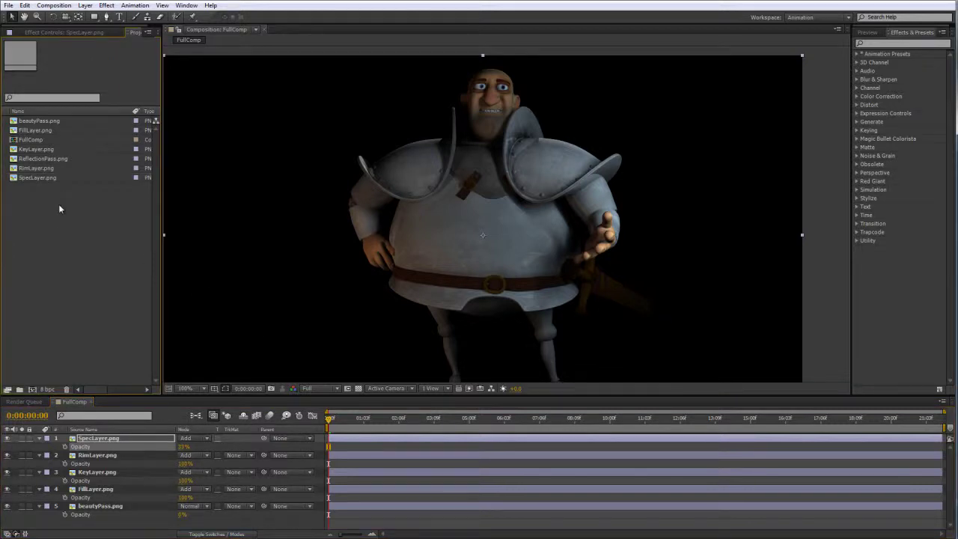
# Add ReflectionPass.png to the top of FullComp in Add blend mode
pyautogui.click(47, 159)
pyautogui.click(85, 265)
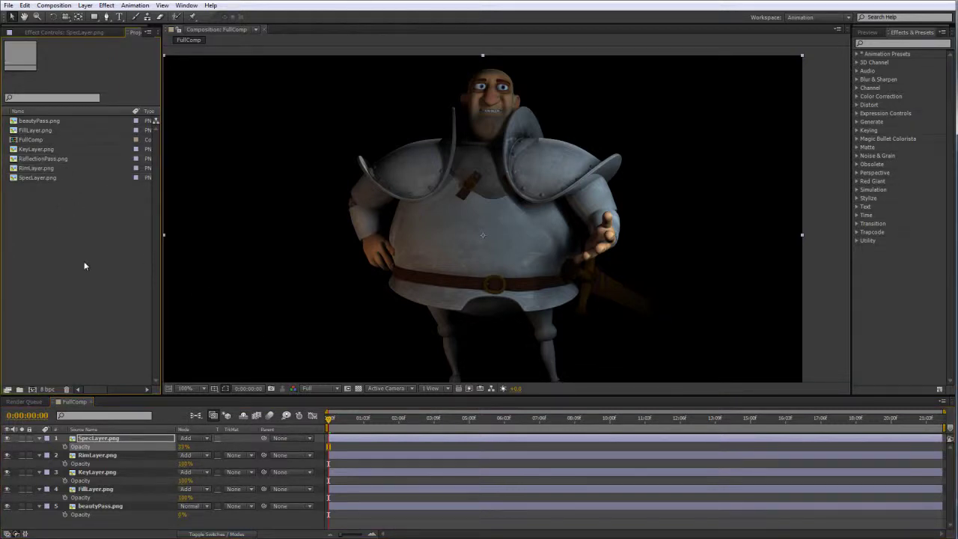
pyautogui.click(59, 159)
pyautogui.moveTo(56, 157); pyautogui.dragTo(94, 441)
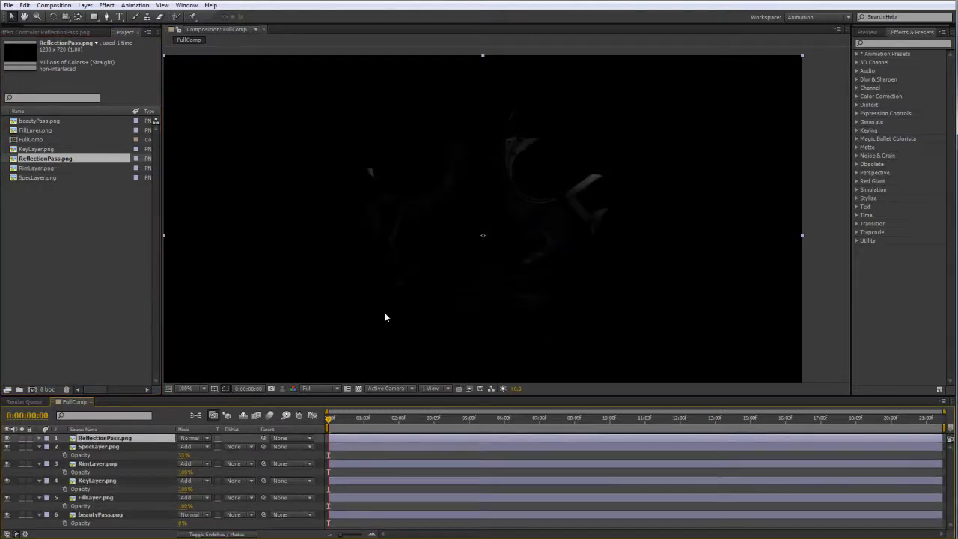
pyautogui.click(194, 439)
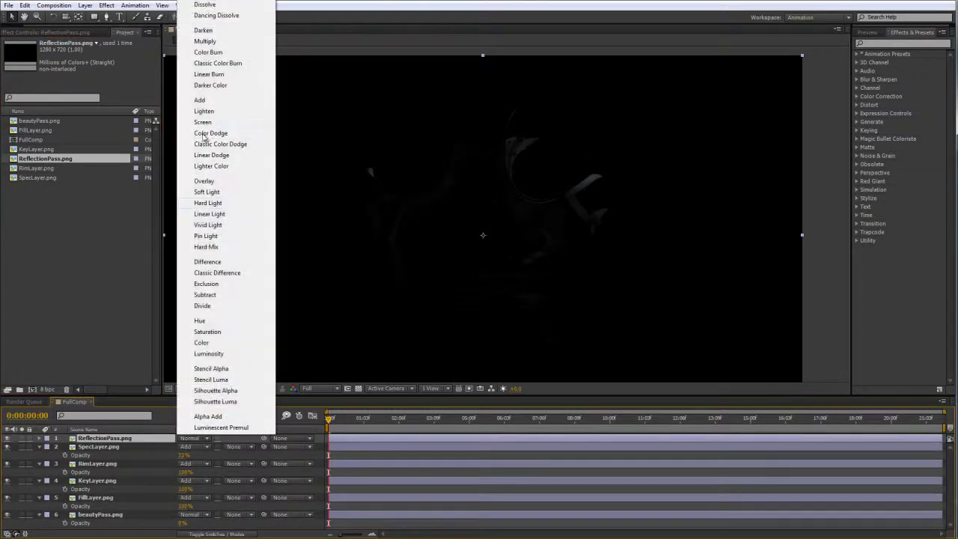
pyautogui.click(200, 101)
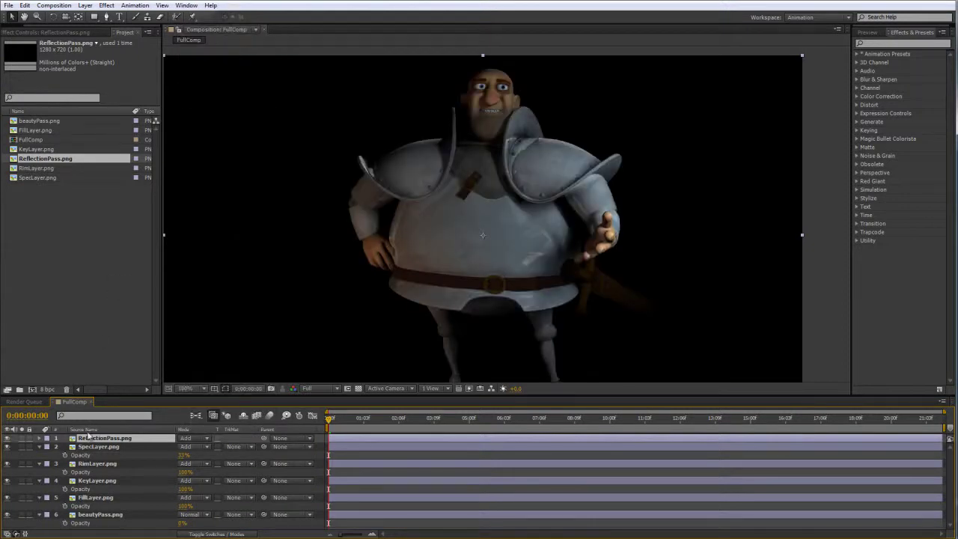
# Toggle the reflection pass on and off and select through the layers to compare
pyautogui.click(7, 439)
pyautogui.click(8, 438)
pyautogui.click(7, 438)
pyautogui.click(8, 438)
pyautogui.click(103, 516)
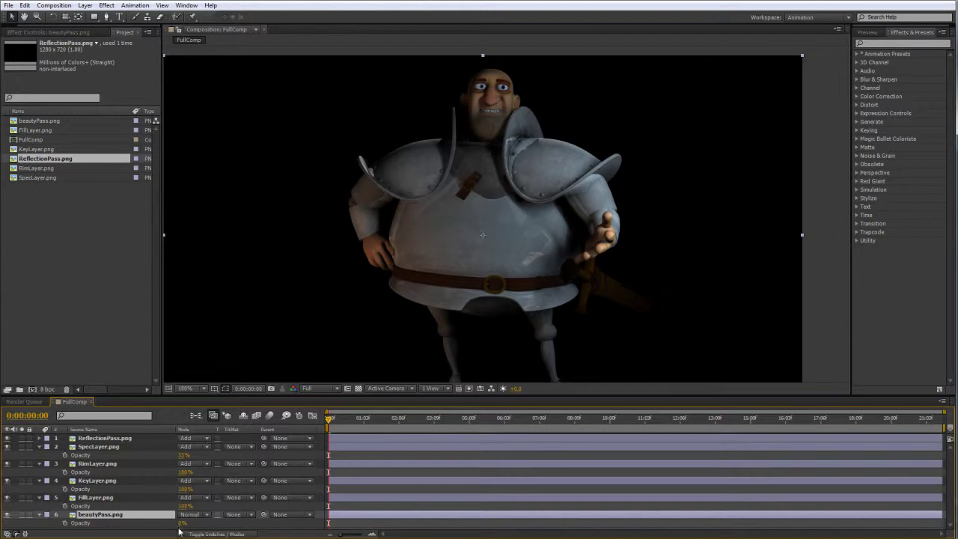
pyautogui.click(104, 439)
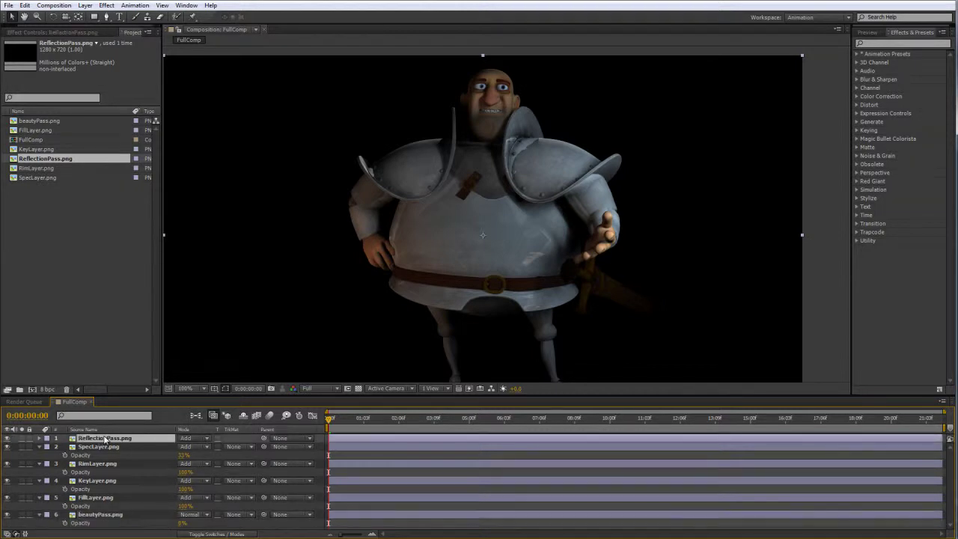
pyautogui.click(101, 446)
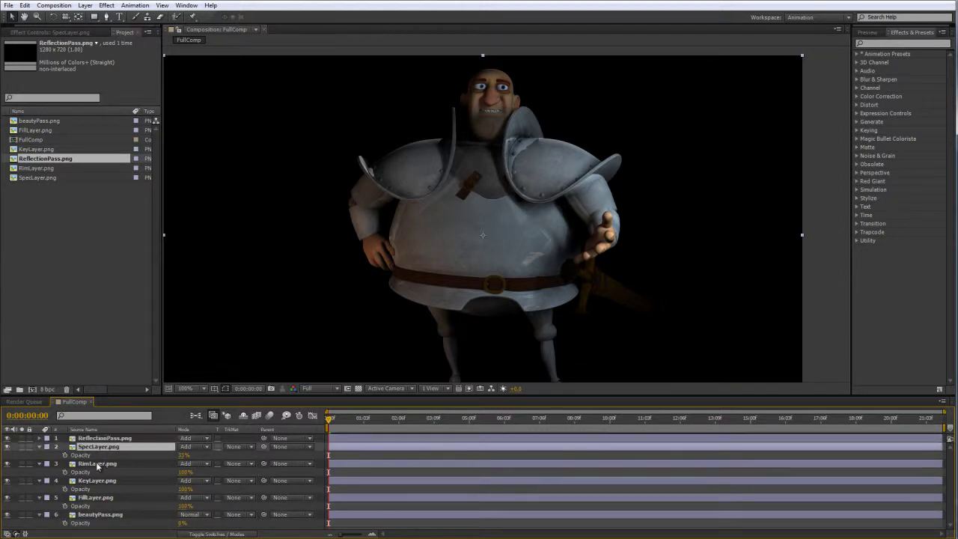
pyautogui.click(101, 463)
pyautogui.click(99, 480)
pyautogui.click(97, 497)
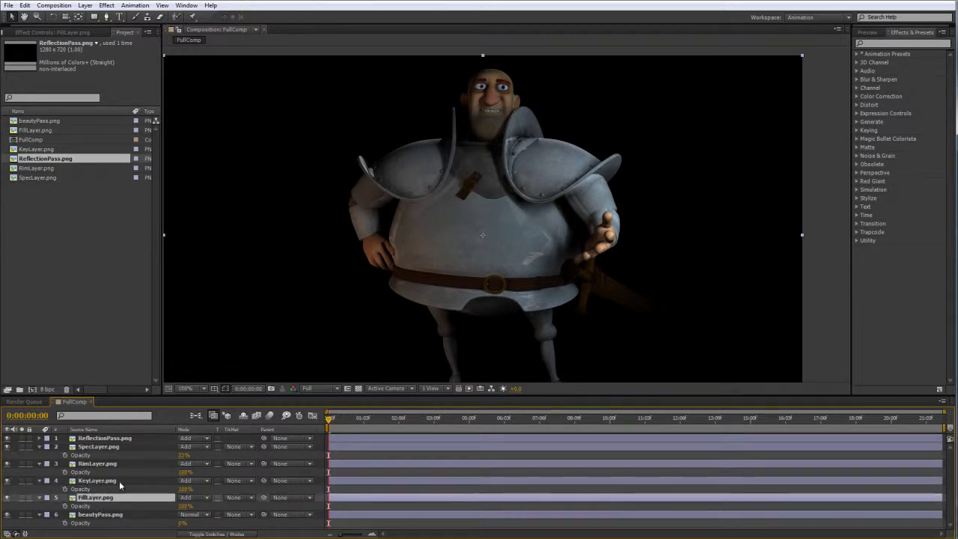
# Hide the reflection, rim and key passes, then turn key and rim back on
pyautogui.click(7, 438)
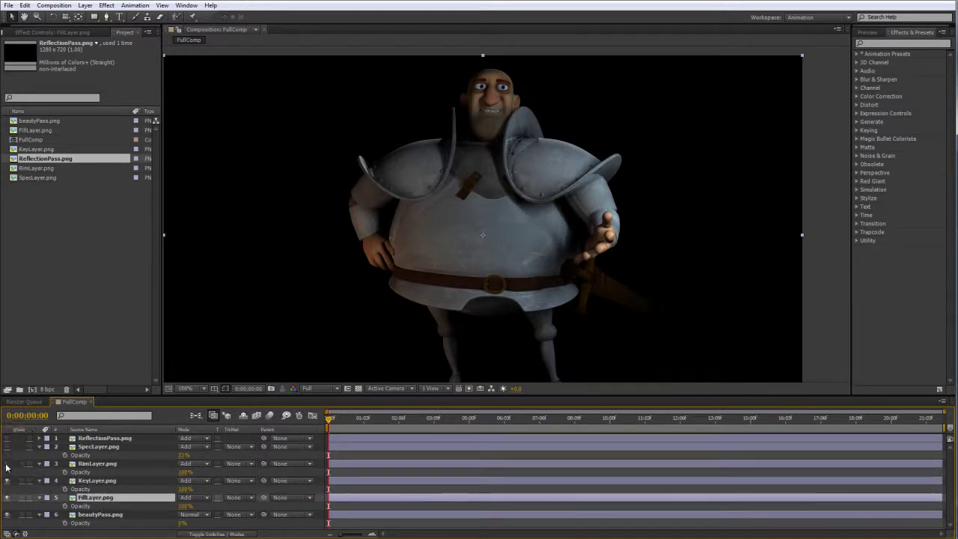
pyautogui.click(6, 464)
pyautogui.click(7, 481)
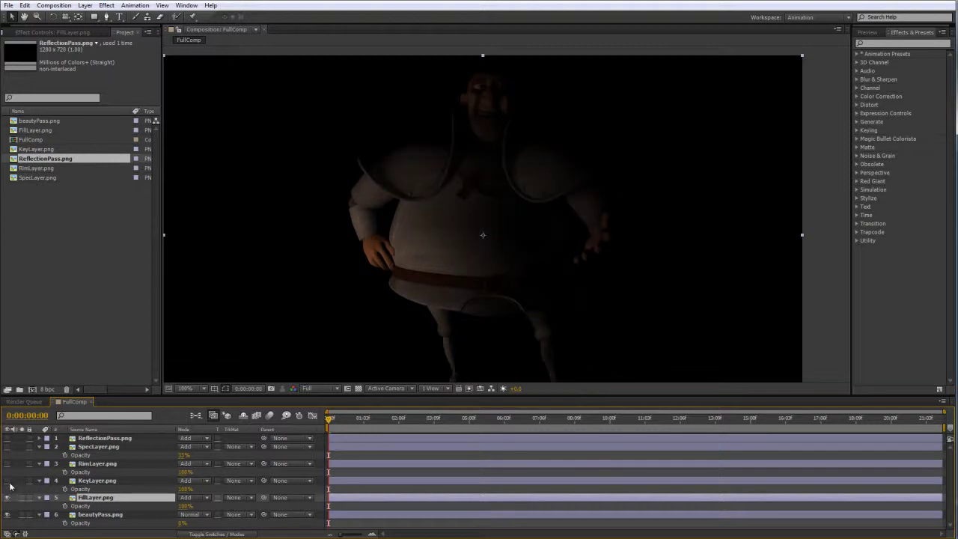
pyautogui.moveTo(9, 482); pyautogui.dragTo(7, 464)
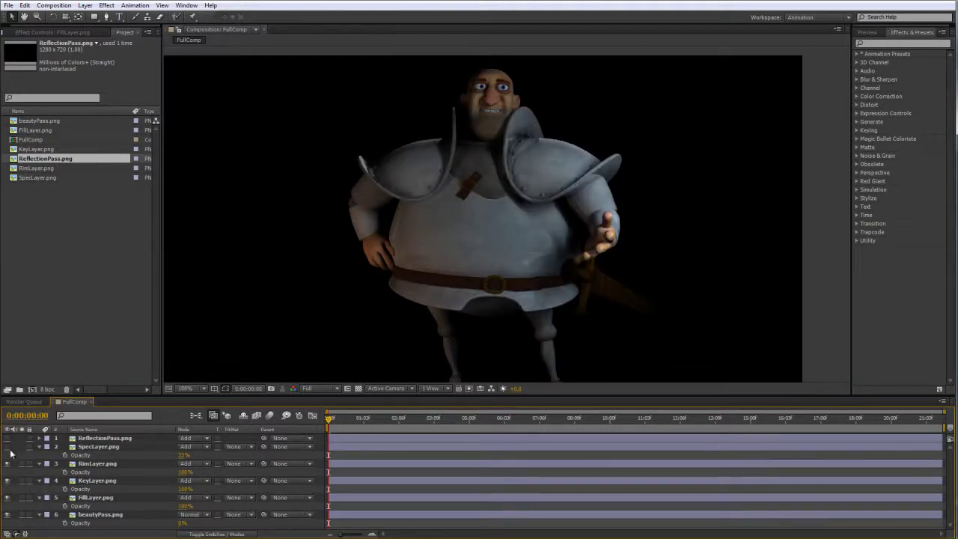
# Re-enable ReflectionPass and lower its opacity to dim the armour reflections
pyautogui.click(94, 448)
pyautogui.click(94, 464)
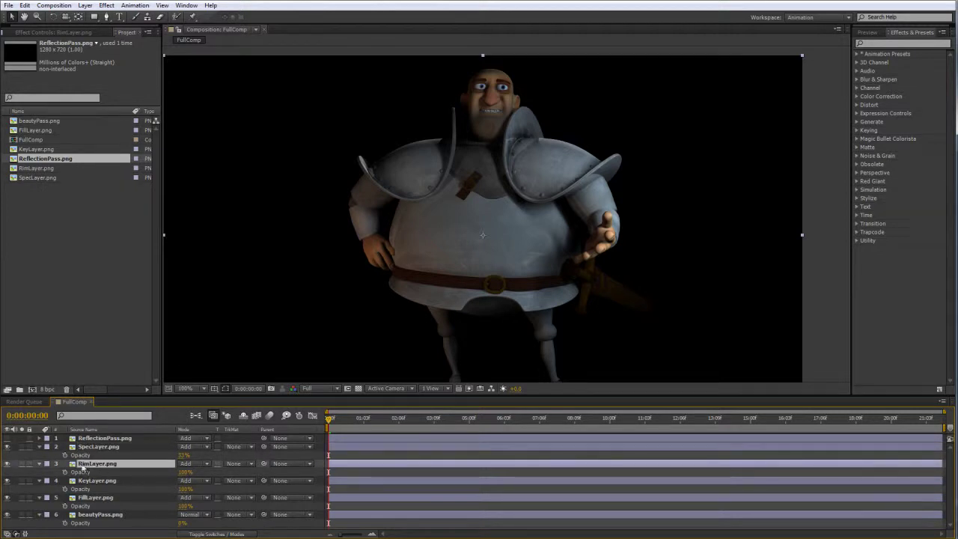
pyautogui.click(97, 439)
pyautogui.click(8, 438)
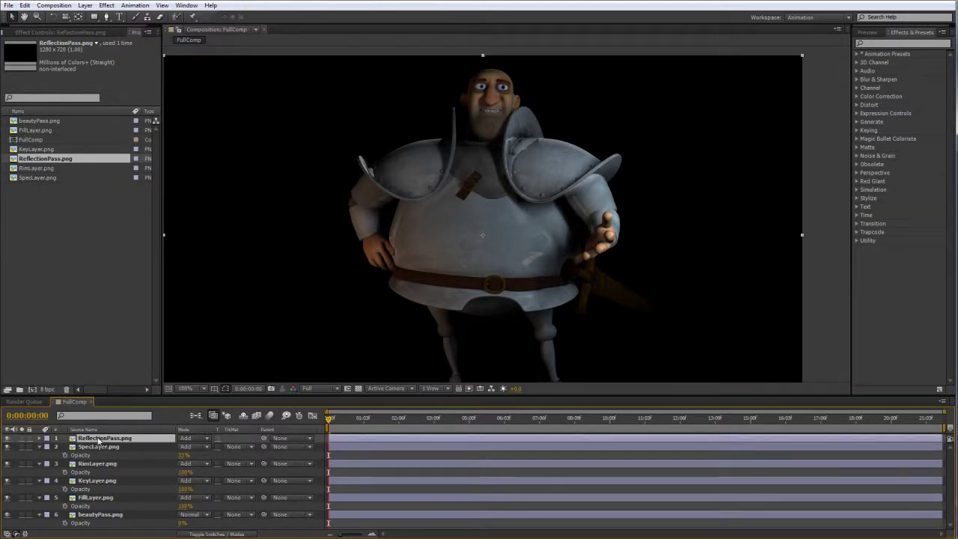
pyautogui.press('t')
pyautogui.moveTo(178, 445); pyautogui.dragTo(259, 442)
pyautogui.hotkey('ctrl', 'shift', 'a')
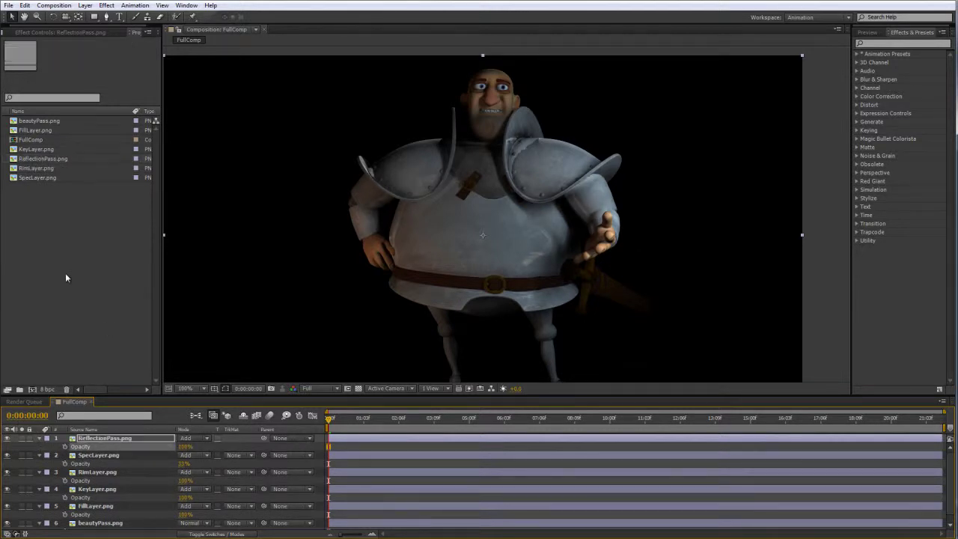
# Collapse the Opacity property on all six pass layers and deselect everything
pyautogui.click(40, 438)
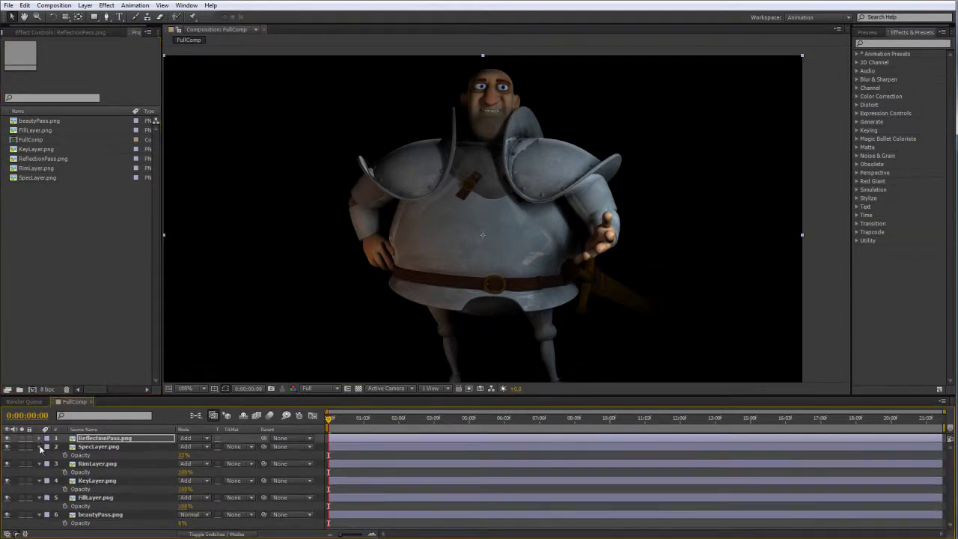
pyautogui.click(40, 447)
pyautogui.click(39, 455)
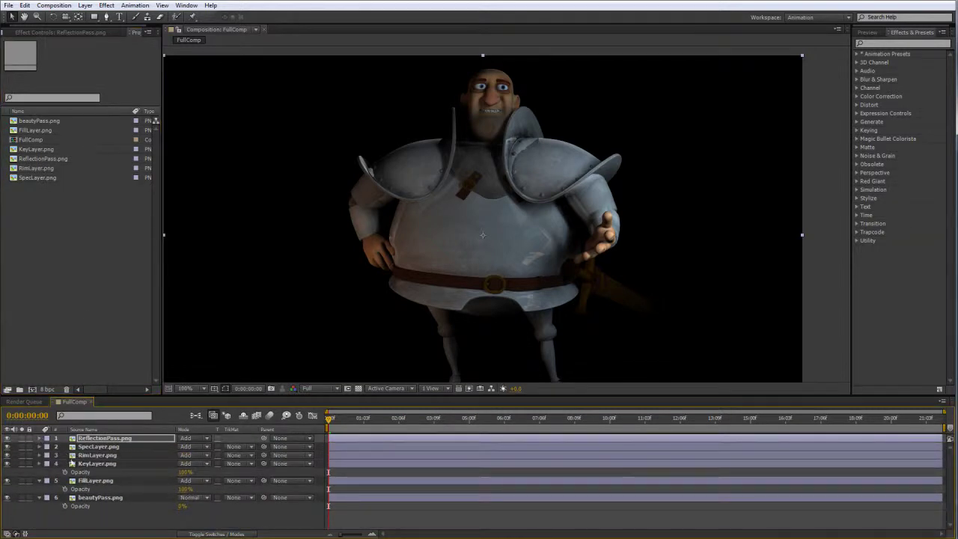
pyautogui.click(40, 464)
pyautogui.click(40, 472)
pyautogui.click(39, 479)
pyautogui.click(54, 497)
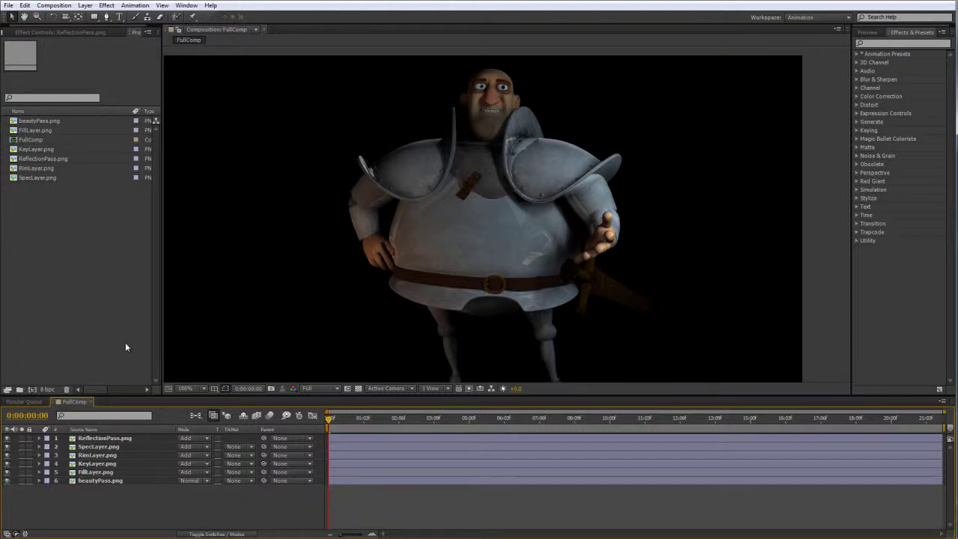
# Reselect and deselect ReflectionPass, then focus the Effects & Presets search field
pyautogui.click(116, 438)
pyautogui.click(116, 500)
pyautogui.click(886, 43)
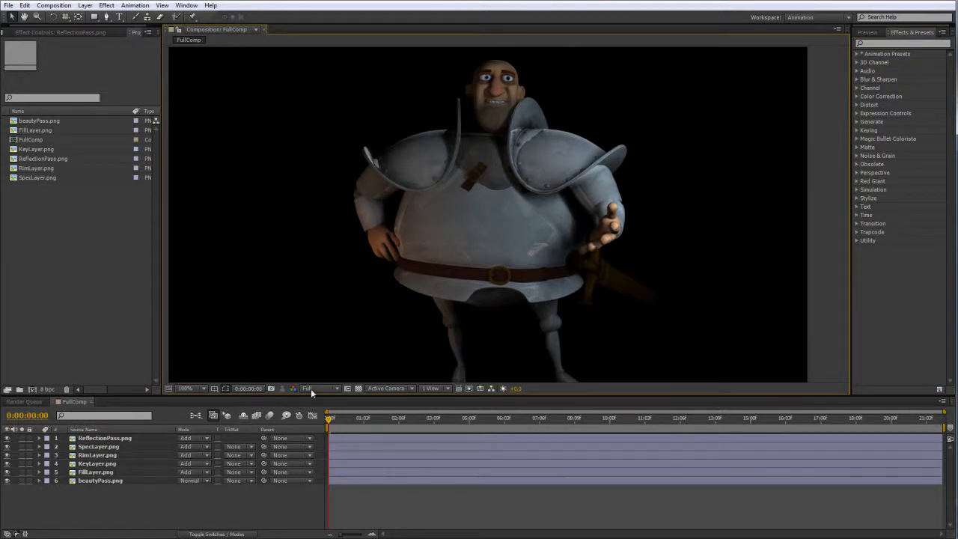
# Create a new adjustment layer via Layer > New > Adjustment Layer
pyautogui.click(108, 447)
pyautogui.click(88, 6)
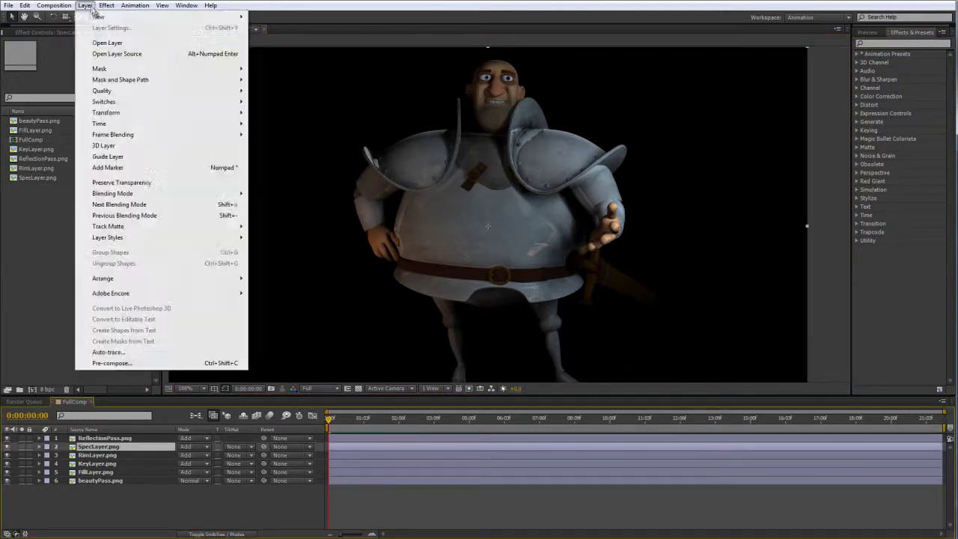
pyautogui.moveTo(99, 16)
pyautogui.click(297, 82)
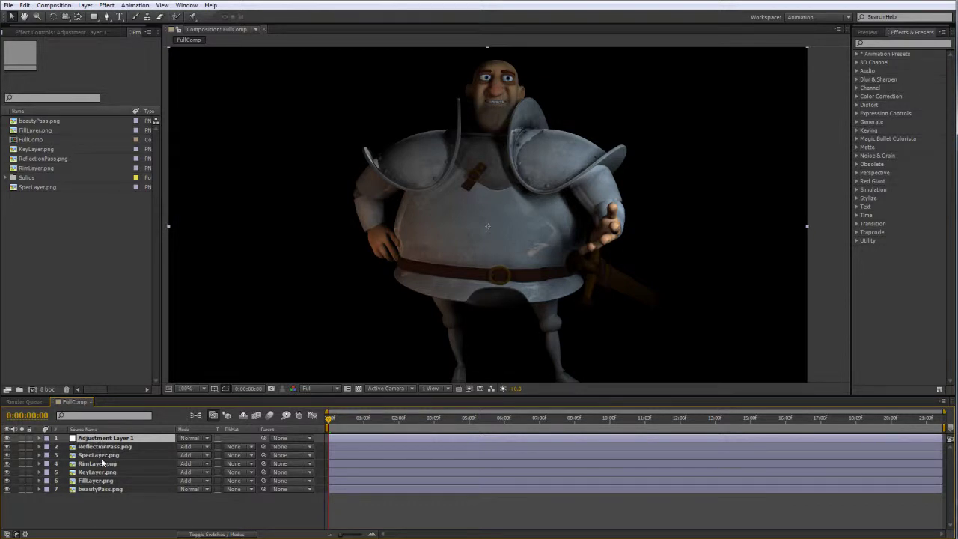
# Rename Adjustment Layer 1 to 'color correction'
pyautogui.click(107, 494)
pyautogui.click(104, 438)
pyautogui.press('Return')
pyautogui.write('color co')
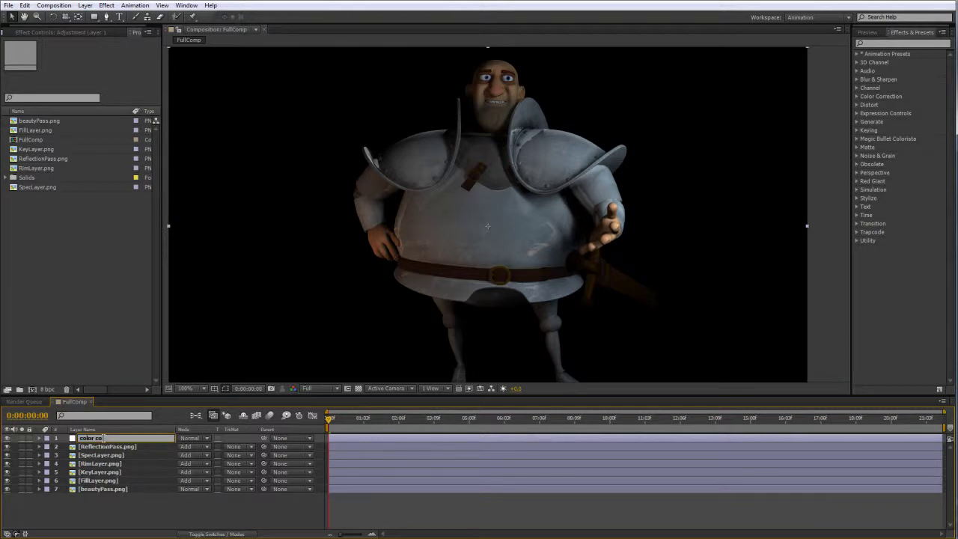
pyautogui.write('rrection')
pyautogui.press('Return')
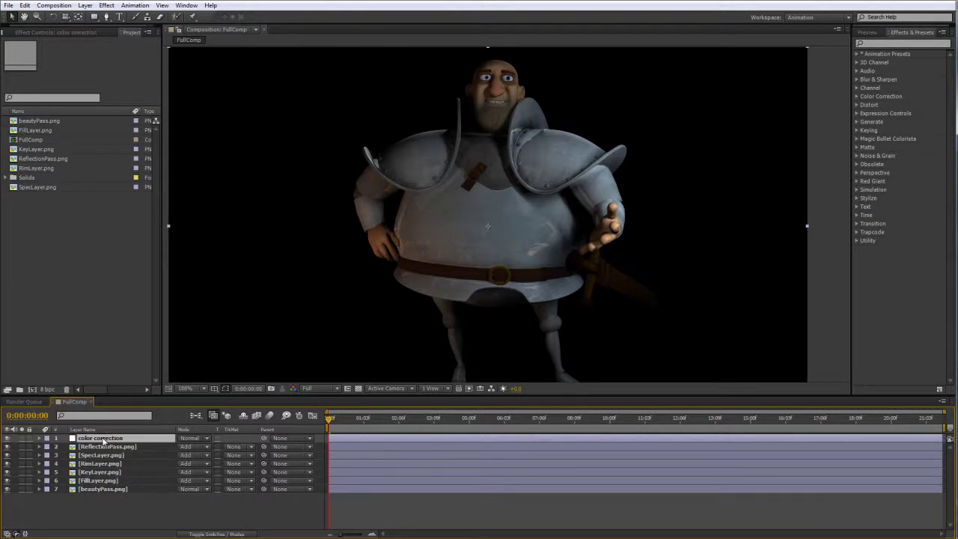
# Find the Levels effect and apply it to the color correction layer
pyautogui.click(902, 42)
pyautogui.write('level')
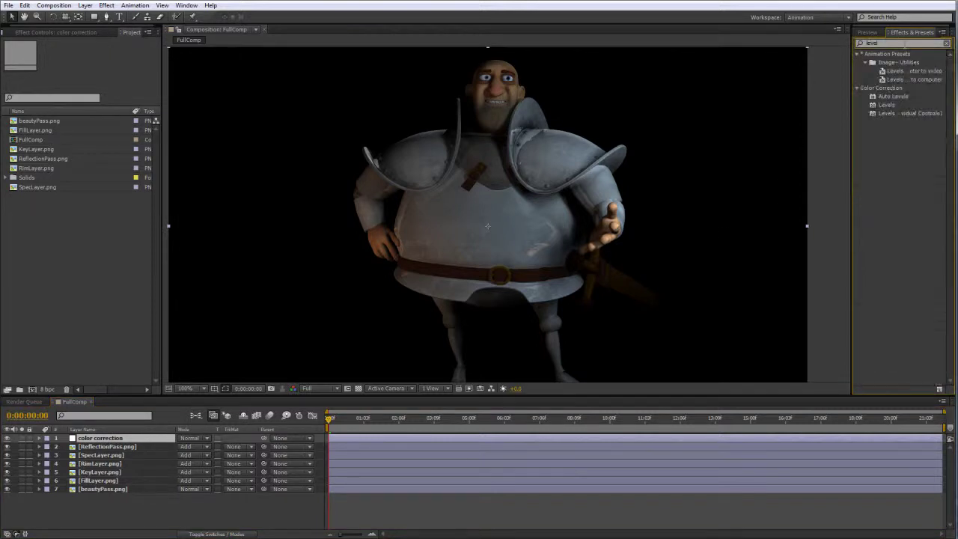
pyautogui.click(887, 106)
pyautogui.moveTo(886, 108)
pyautogui.mouseDown()
pyautogui.moveTo(395, 242)
pyautogui.moveTo(93, 440)
pyautogui.mouseUp()
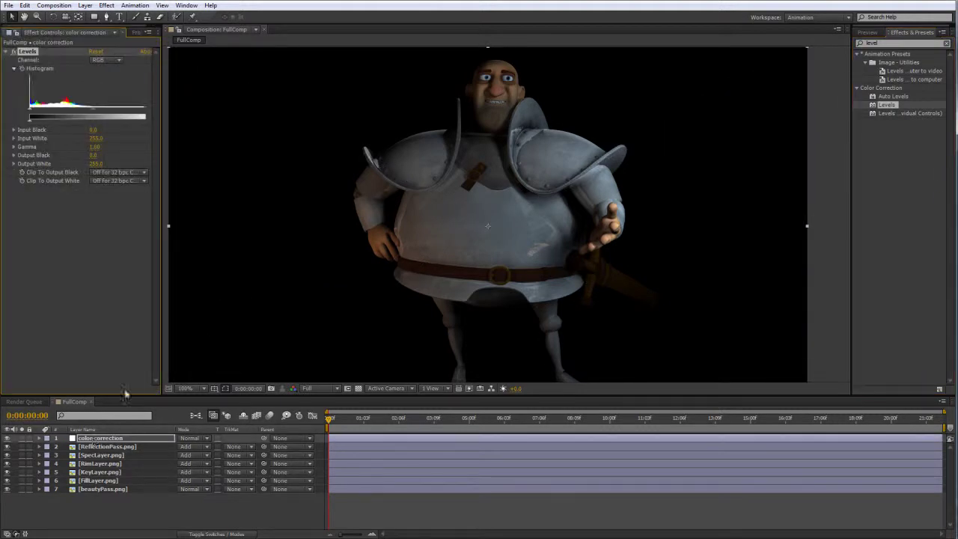
# Keep Levels input black at its default and set gamma to 1.12
pyautogui.moveTo(161, 159); pyautogui.dragTo(197, 160)
pyautogui.moveTo(29, 111); pyautogui.dragTo(2, 110)
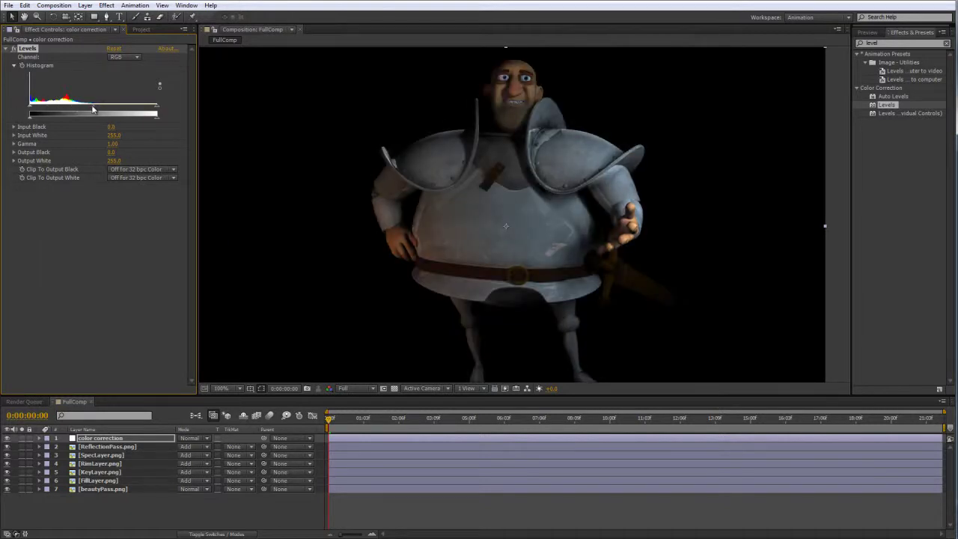
pyautogui.moveTo(94, 110)
pyautogui.mouseDown()
pyautogui.moveTo(136, 111)
pyautogui.moveTo(89, 110)
pyautogui.mouseUp()
# Delete the Levels effect and apply Curves to the color correction layer
pyautogui.click(30, 49)
pyautogui.press('Delete')
pyautogui.hotkey('ctrl', '5')
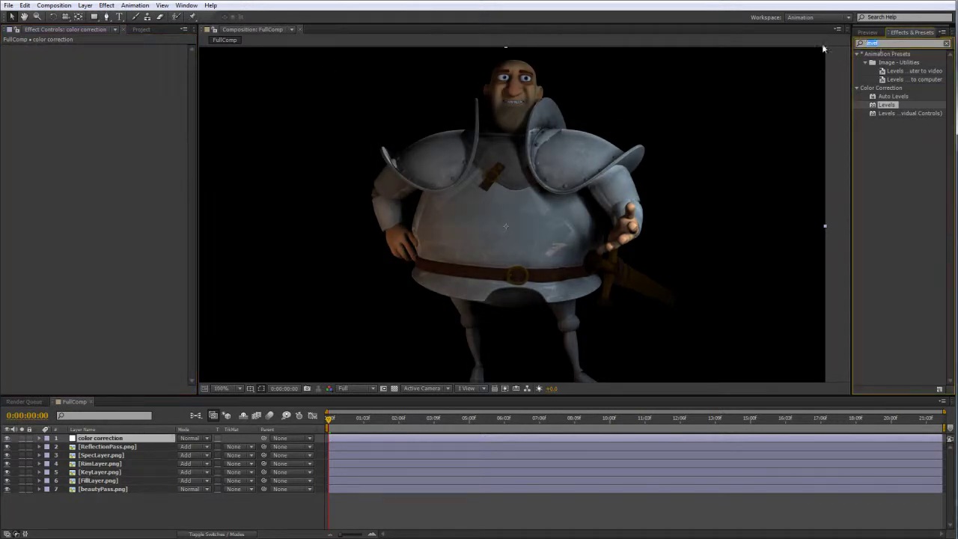
pyautogui.write('curves')
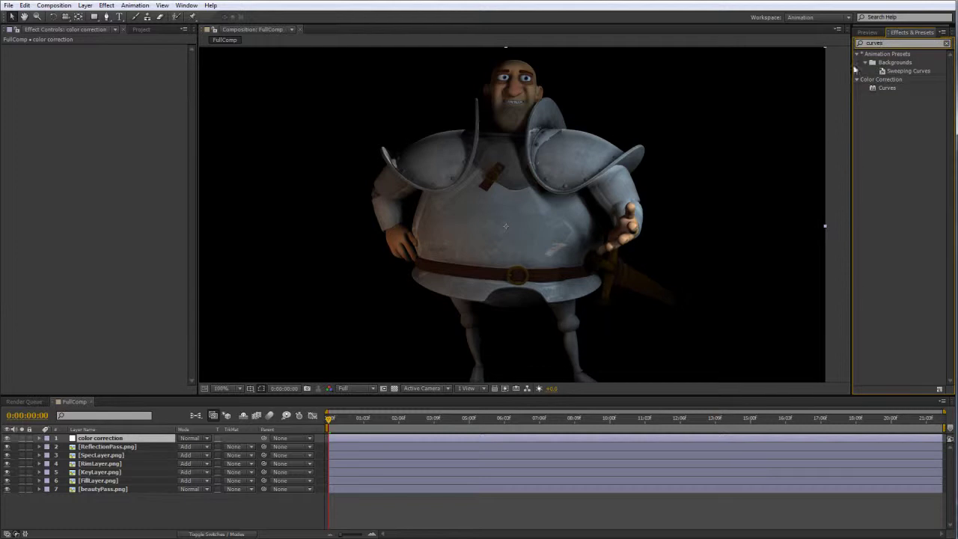
pyautogui.moveTo(886, 87); pyautogui.dragTo(155, 110)
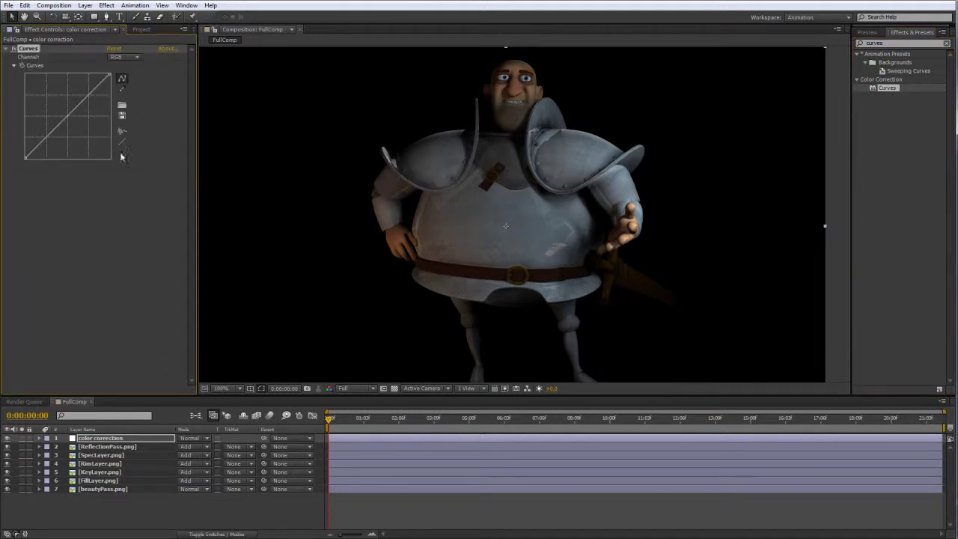
pyautogui.click(82, 267)
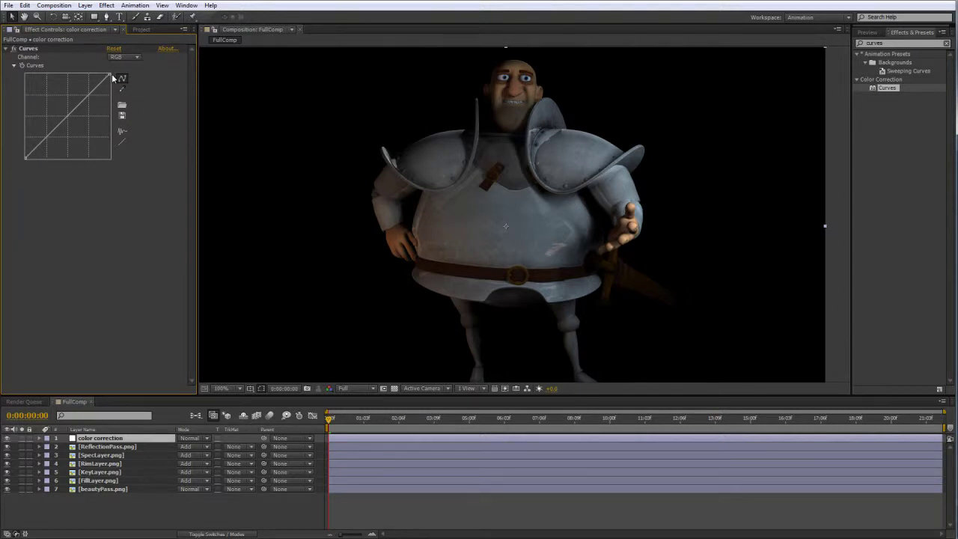
# Bend the Curves graph into a gentle S-curve: highlights down, shadows lifted, midtones adjusted
pyautogui.moveTo(110, 74)
pyautogui.mouseDown()
pyautogui.moveTo(123, 112)
pyautogui.moveTo(121, 75)
pyautogui.mouseUp()
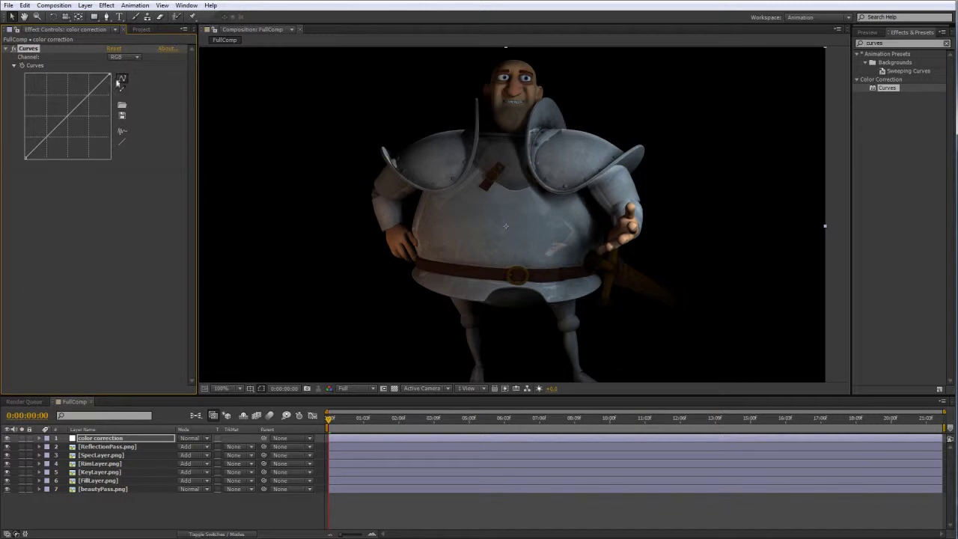
pyautogui.moveTo(68, 116); pyautogui.dragTo(86, 100)
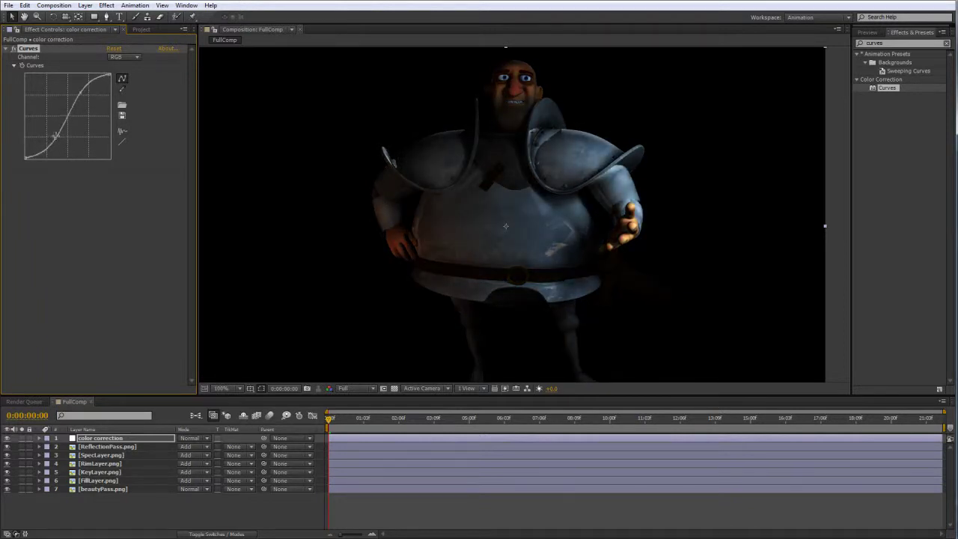
pyautogui.moveTo(57, 144); pyautogui.dragTo(52, 140)
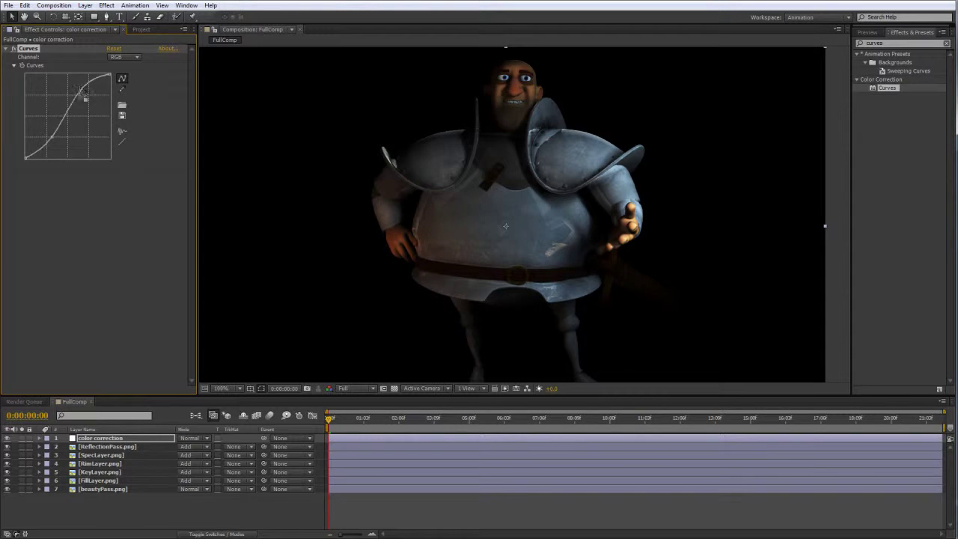
pyautogui.moveTo(84, 95); pyautogui.dragTo(81, 96)
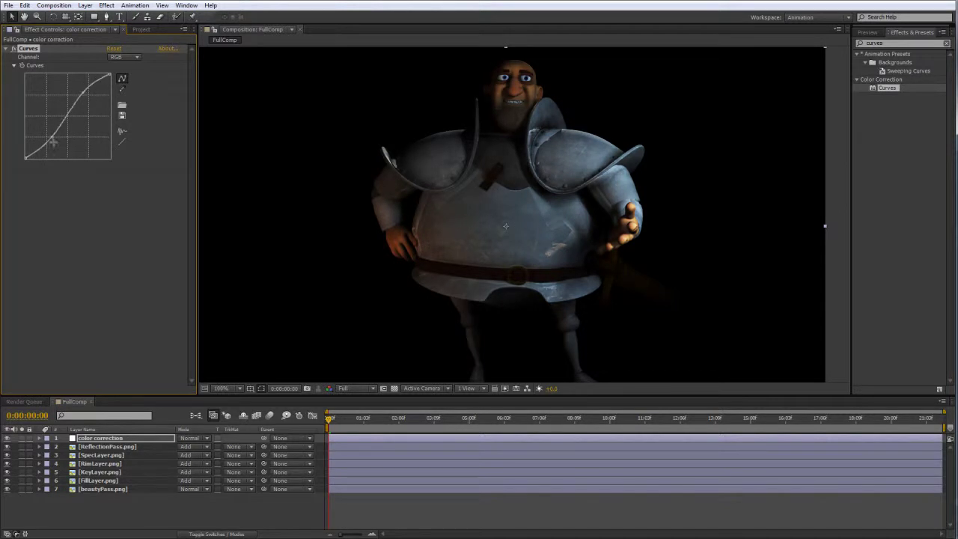
pyautogui.moveTo(53, 142)
pyautogui.mouseDown()
pyautogui.moveTo(52, 231)
pyautogui.moveTo(53, 144)
pyautogui.mouseUp()
pyautogui.moveTo(89, 98); pyautogui.dragTo(90, 101)
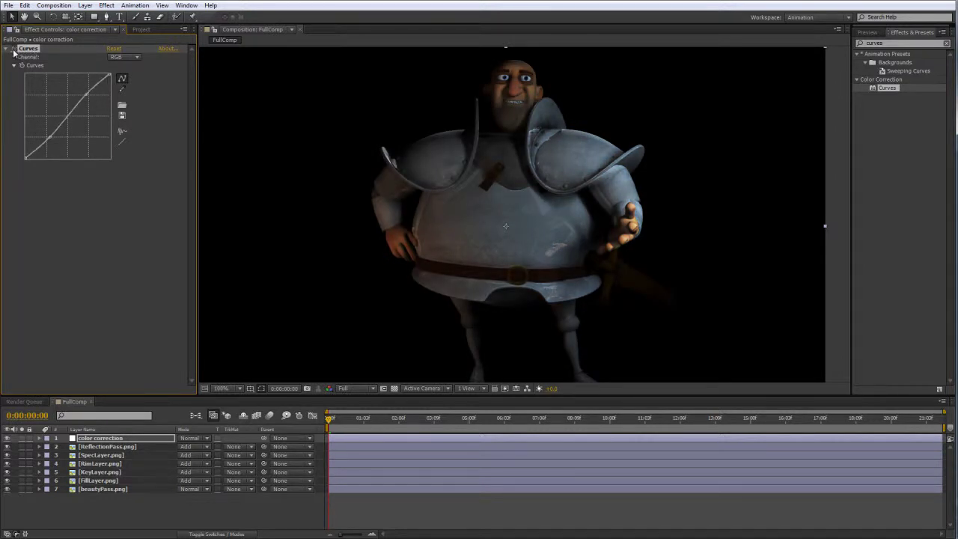
pyautogui.click(70, 249)
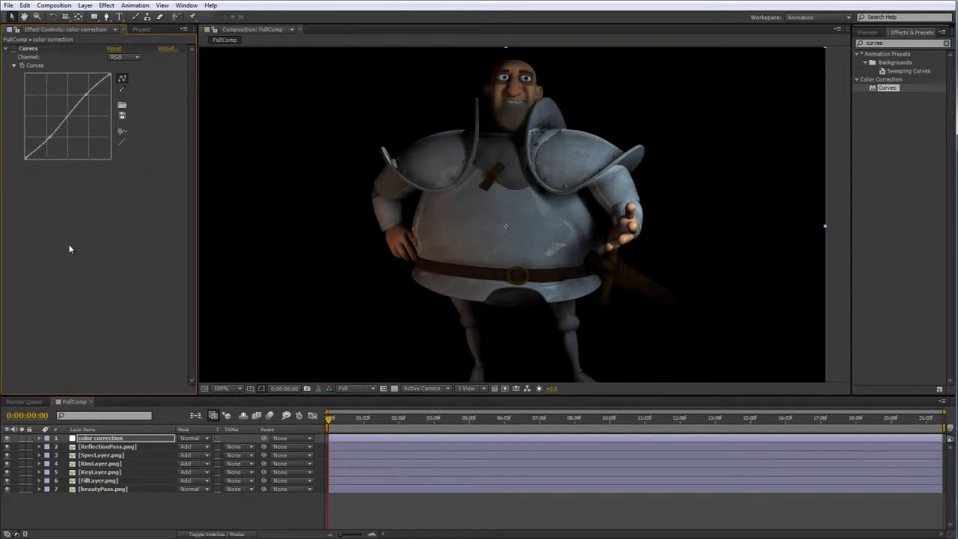
# Apply Color Balance after Curves and raise Shadow Blue Balance to 24.0
pyautogui.hotkey('ctrl', '5')
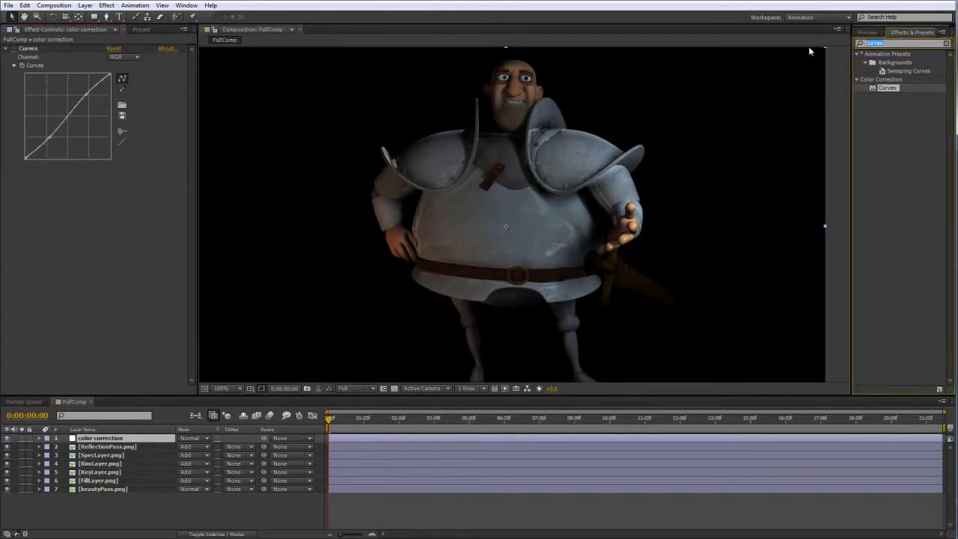
pyautogui.press('BackSpace')
pyautogui.write('color bal')
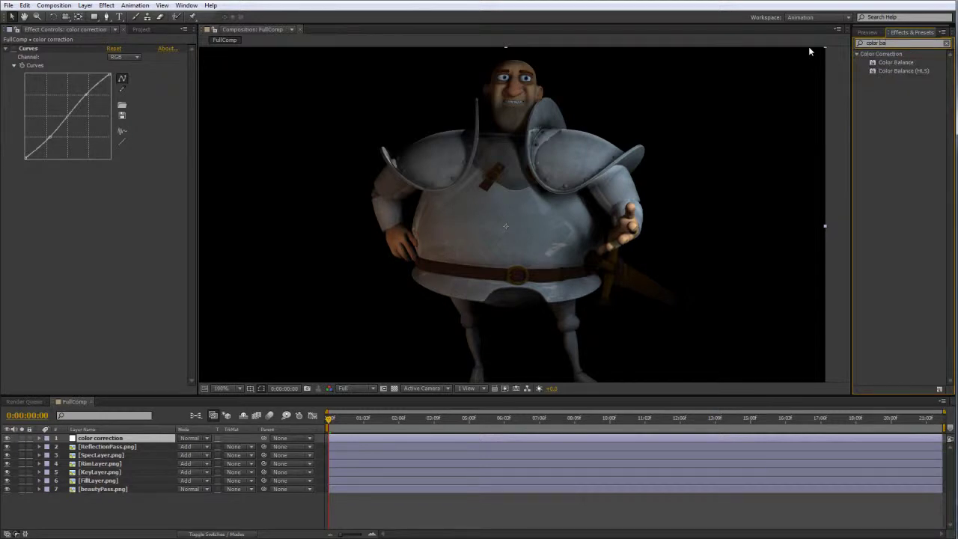
pyautogui.press('BackSpace')
pyautogui.click(909, 66)
pyautogui.moveTo(909, 65); pyautogui.dragTo(68, 220)
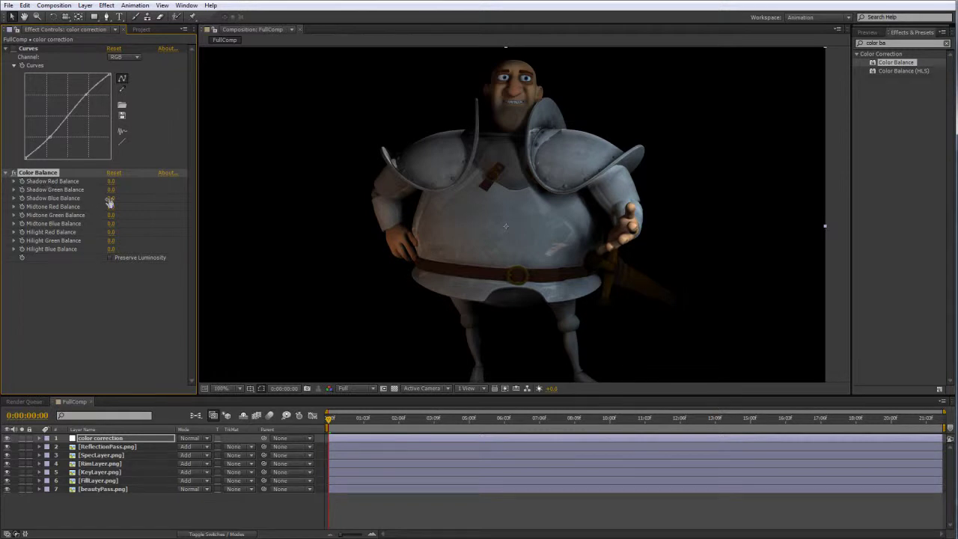
pyautogui.moveTo(110, 199); pyautogui.dragTo(114, 199)
# Apply Magic Bullet Colorista Free to the color correction layer and delete Color Balance
pyautogui.click(72, 304)
pyautogui.click(946, 43)
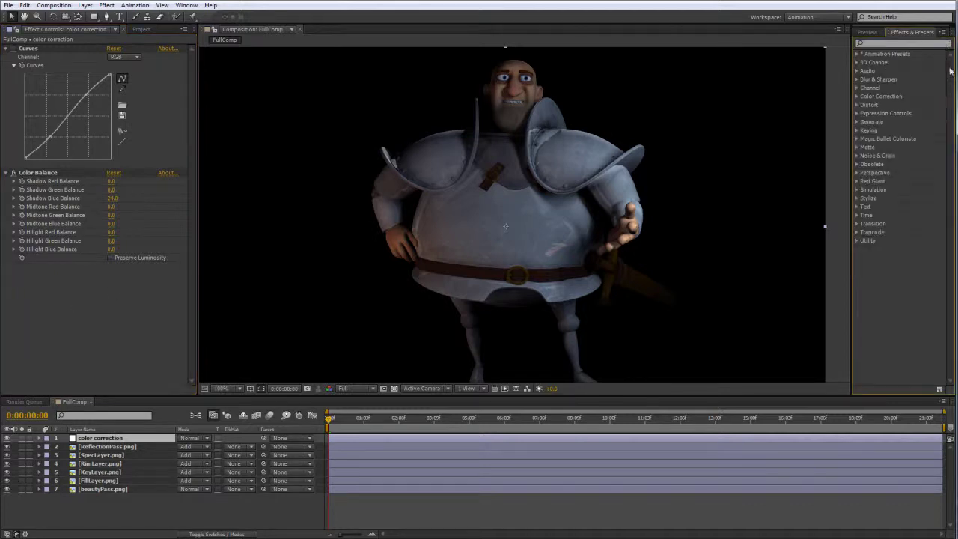
pyautogui.click(857, 140)
pyautogui.click(902, 149)
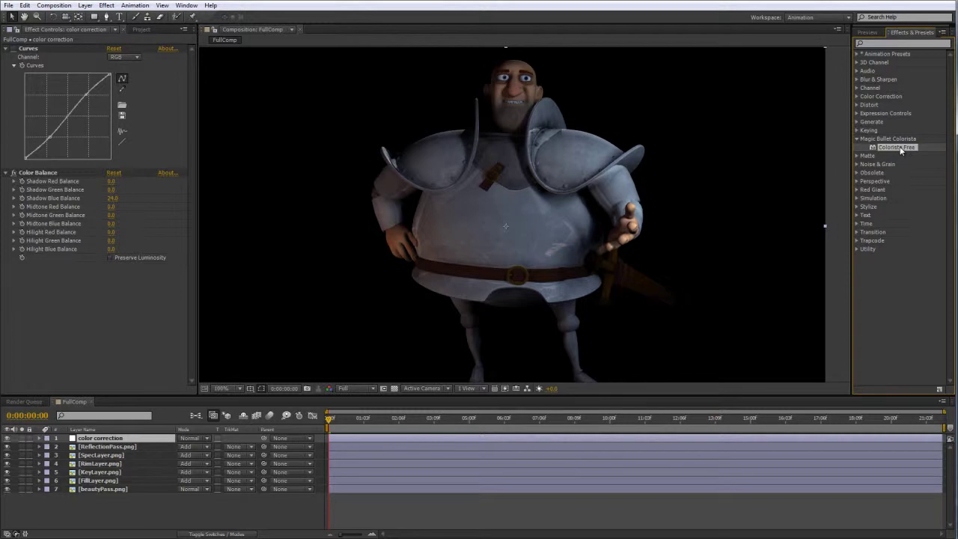
pyautogui.moveTo(902, 148); pyautogui.dragTo(137, 274)
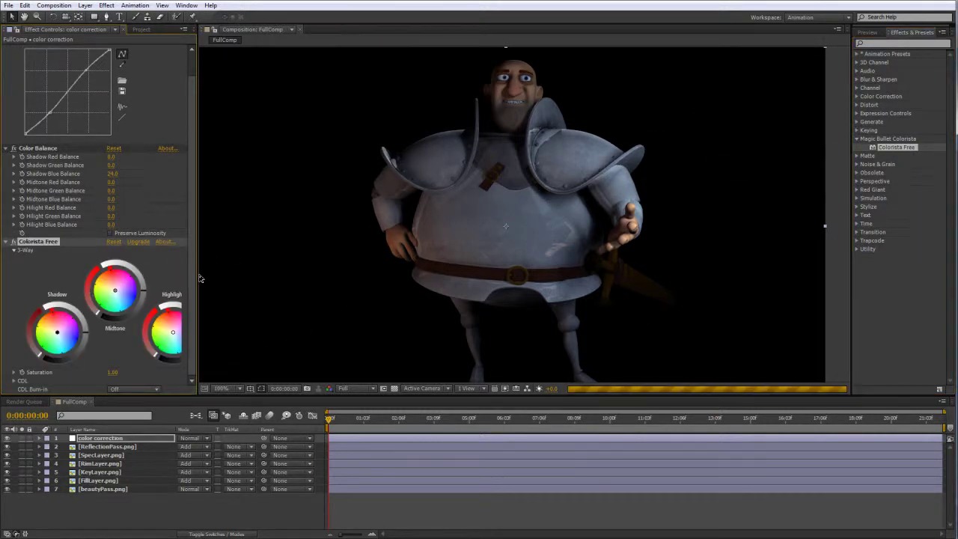
pyautogui.click(37, 148)
pyautogui.press('Delete')
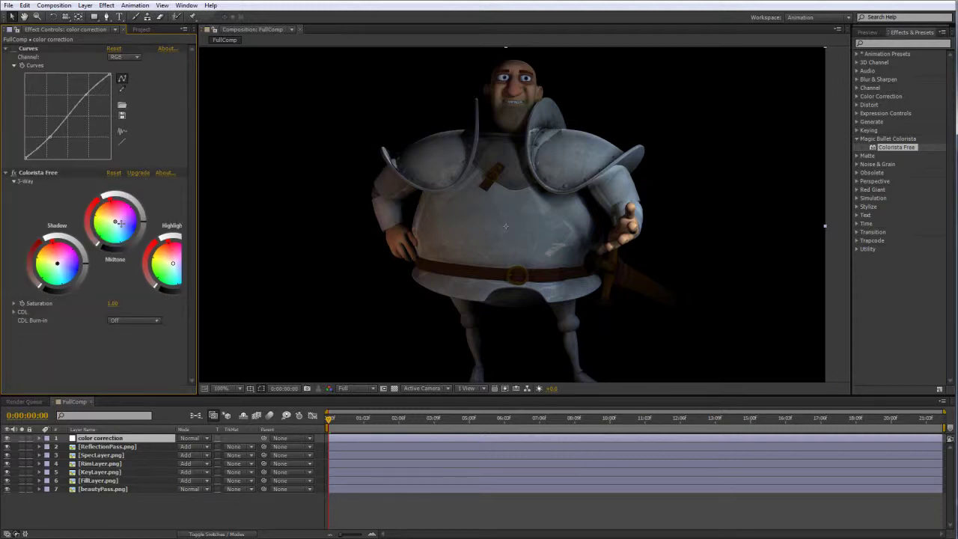
# Tint the shadows slightly, shift midtones, and push highlights toward green on Colorista's wheels
pyautogui.moveTo(197, 256); pyautogui.dragTo(237, 257)
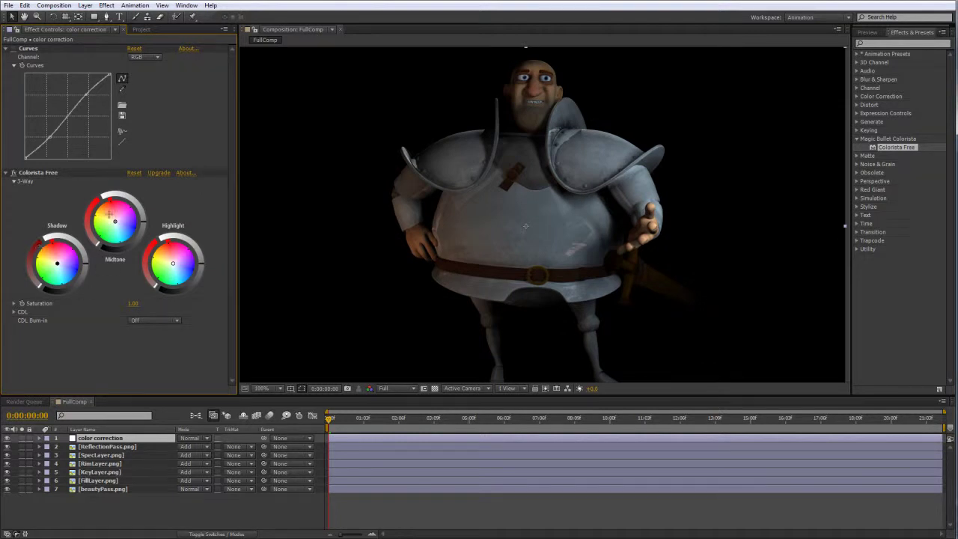
pyautogui.click(57, 262)
pyautogui.moveTo(69, 261)
pyautogui.mouseDown()
pyautogui.moveTo(60, 262)
pyautogui.moveTo(66, 287)
pyautogui.mouseUp()
pyautogui.moveTo(119, 222); pyautogui.dragTo(136, 220)
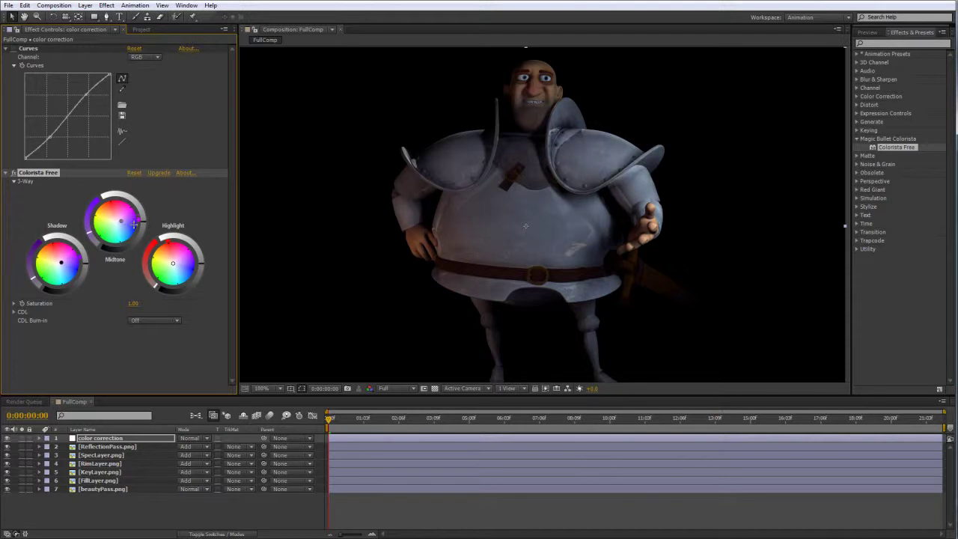
pyautogui.moveTo(171, 259); pyautogui.dragTo(160, 283)
# Refine the Colorista grade: highlights toward a reddish tint, midtones toward magenta
pyautogui.click(8, 442)
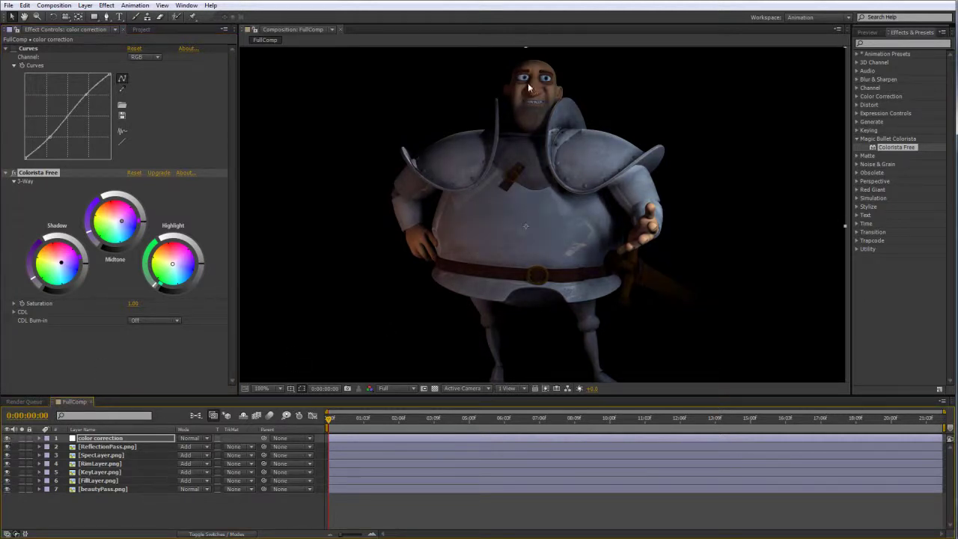
pyautogui.moveTo(526, 226); pyautogui.dragTo(493, 196)
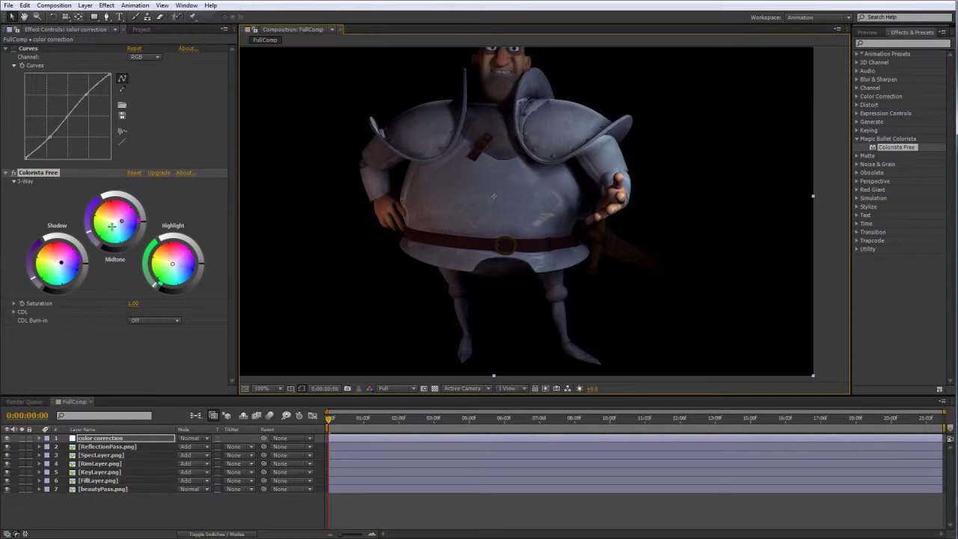
pyautogui.moveTo(174, 262); pyautogui.dragTo(170, 258)
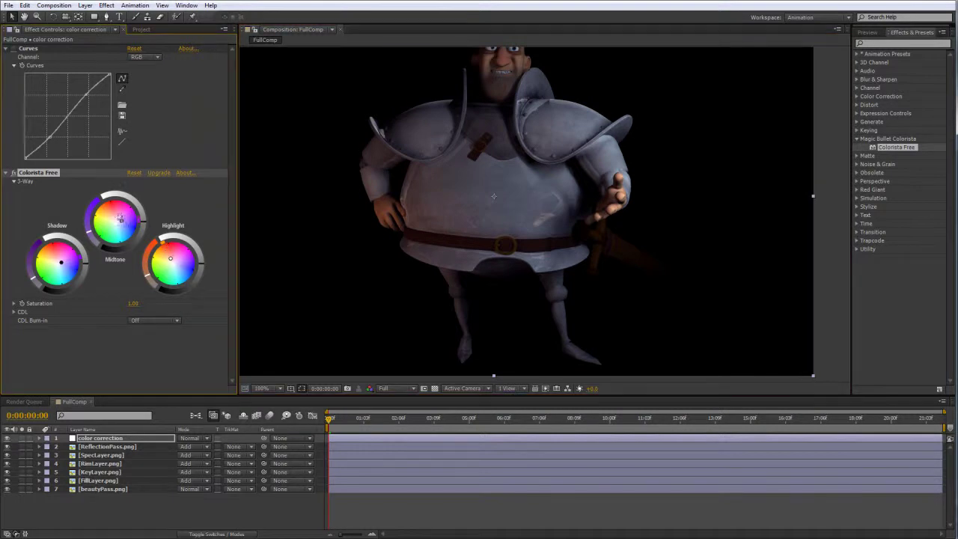
pyautogui.moveTo(117, 216); pyautogui.dragTo(118, 215)
pyautogui.moveTo(569, 136); pyautogui.dragTo(555, 173)
pyautogui.click(122, 511)
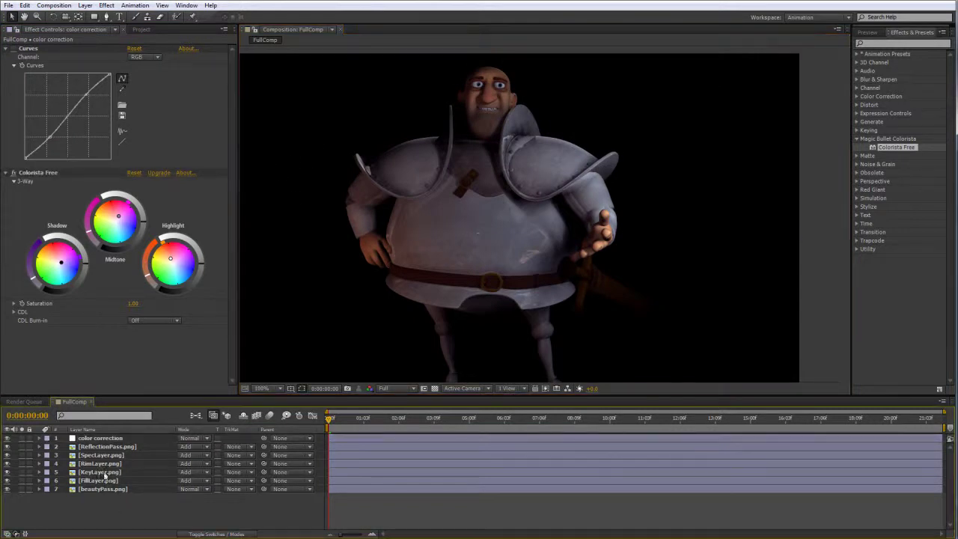
# Duplicate KeyLayer.png, set the upper copy's opacity to 47%, and preview the composite
pyautogui.click(103, 472)
pyautogui.press('t')
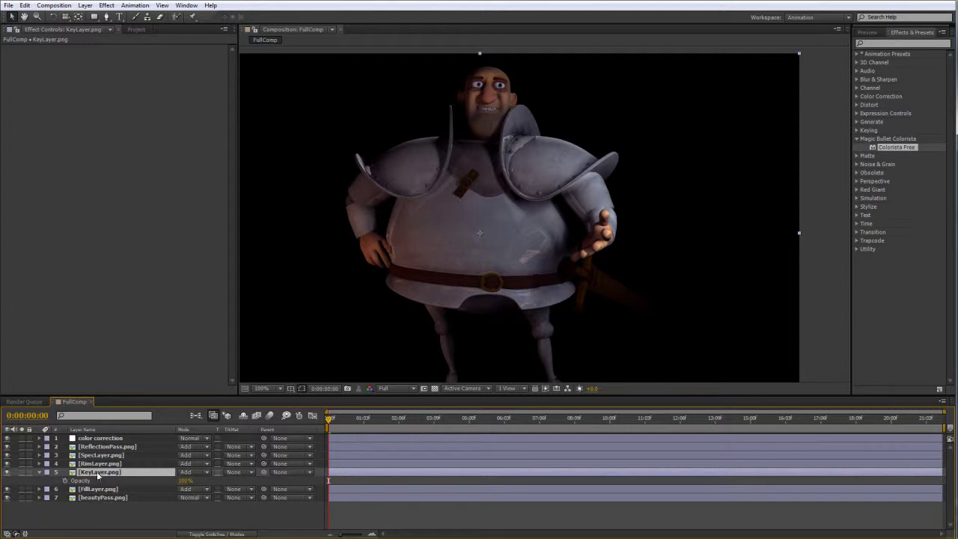
pyautogui.hotkey('ctrl', 'd')
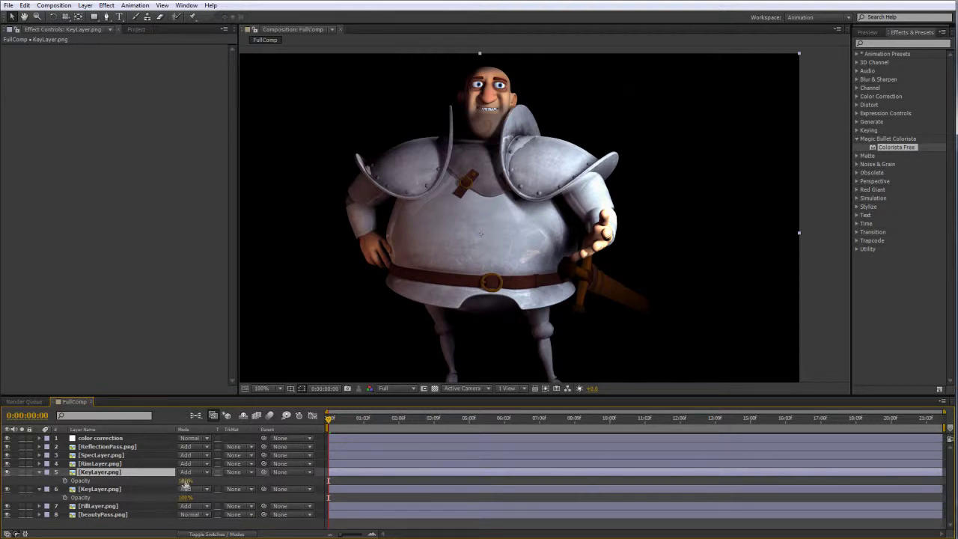
pyautogui.moveTo(183, 479); pyautogui.dragTo(161, 480)
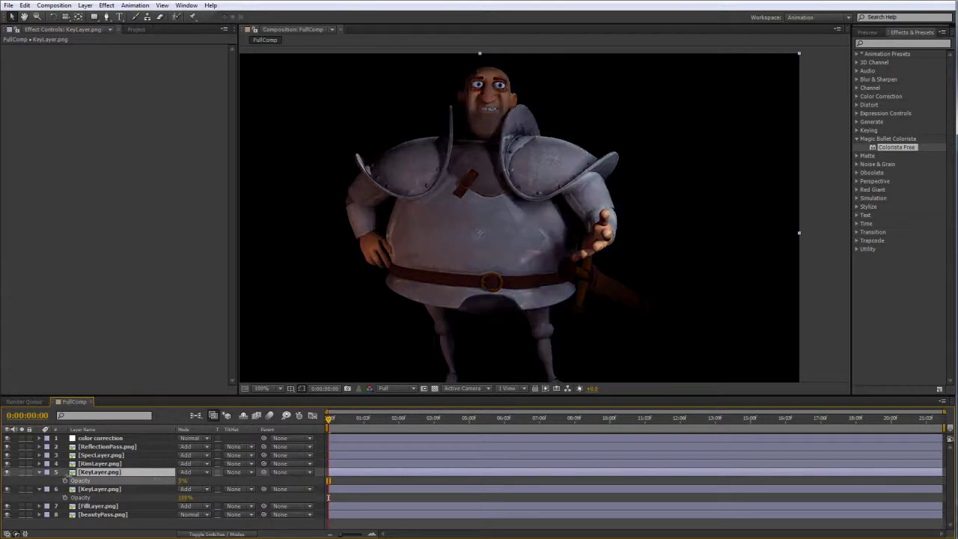
pyautogui.click(829, 232)
pyautogui.press('`')
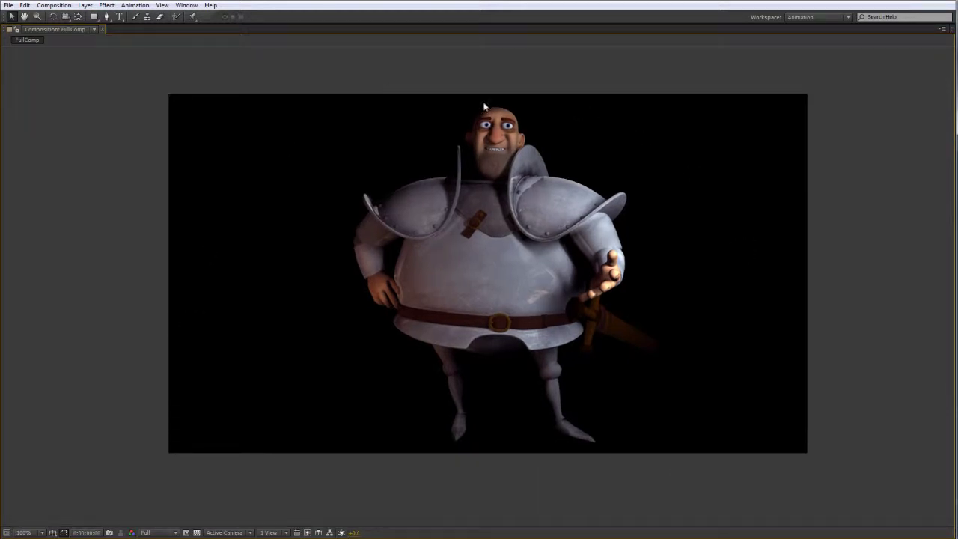
pyautogui.press('`')
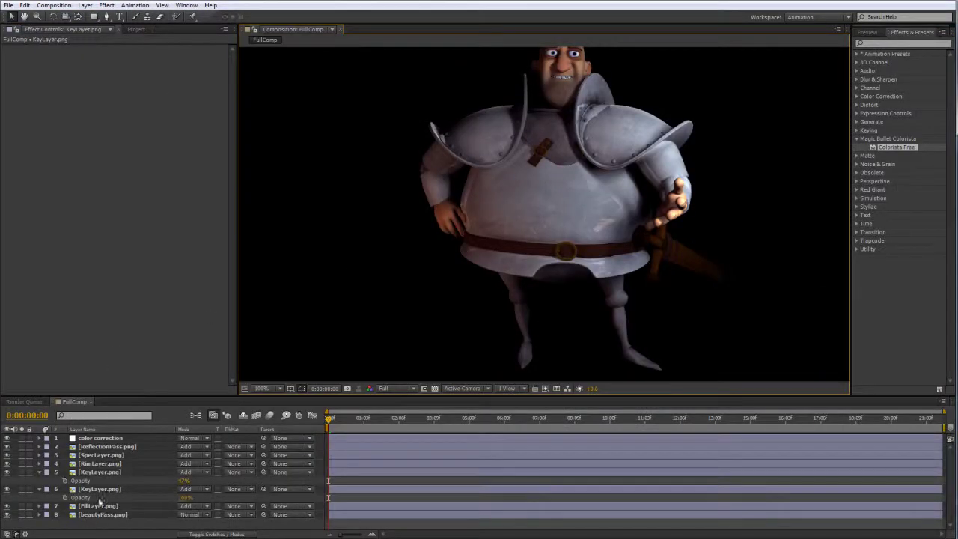
# Search for Hue/Saturation, mistakenly add it to RimLayer.png, then remove it
pyautogui.click(112, 457)
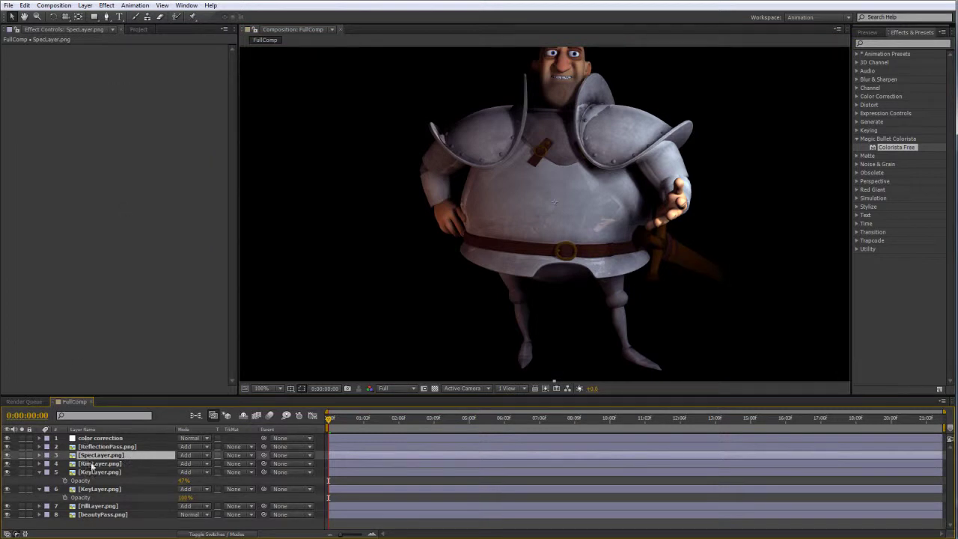
pyautogui.click(98, 473)
pyautogui.click(99, 464)
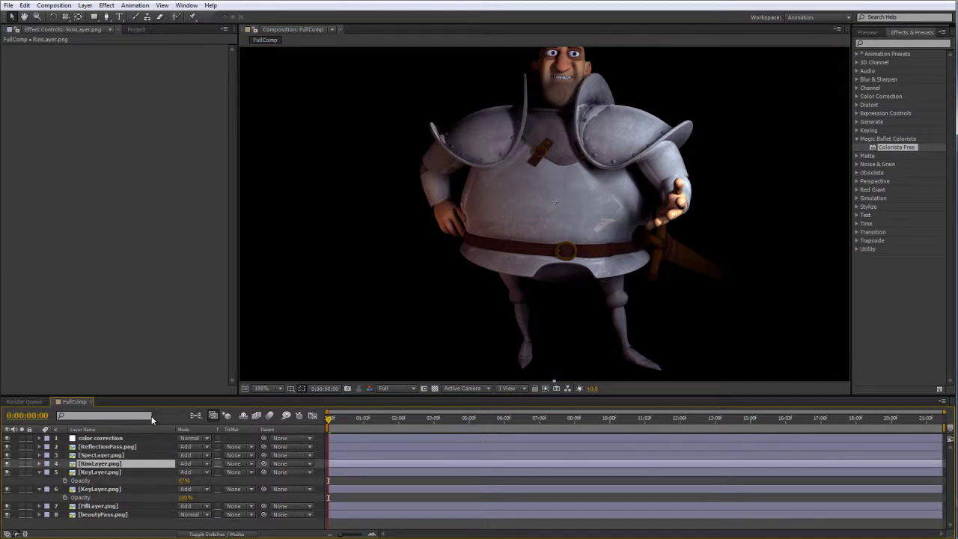
pyautogui.click(890, 43)
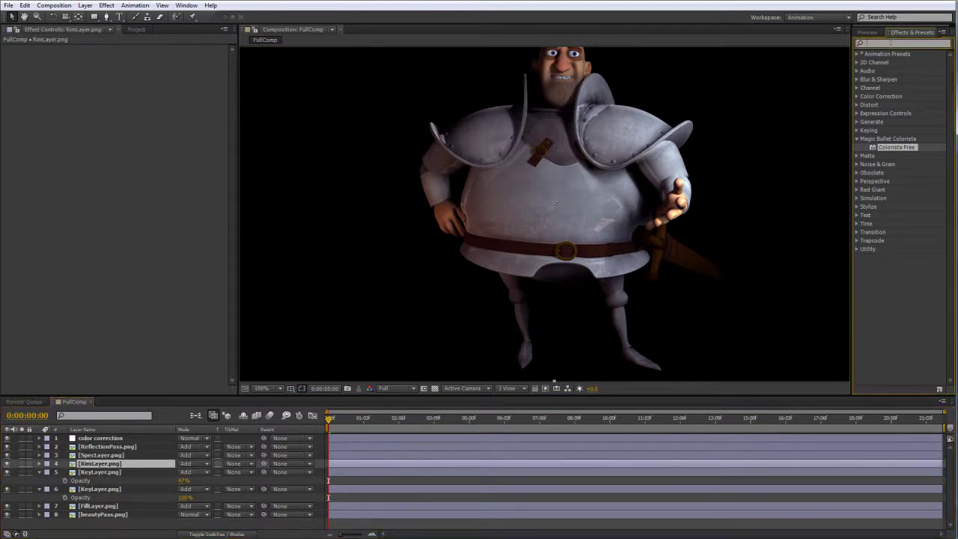
pyautogui.write('hue')
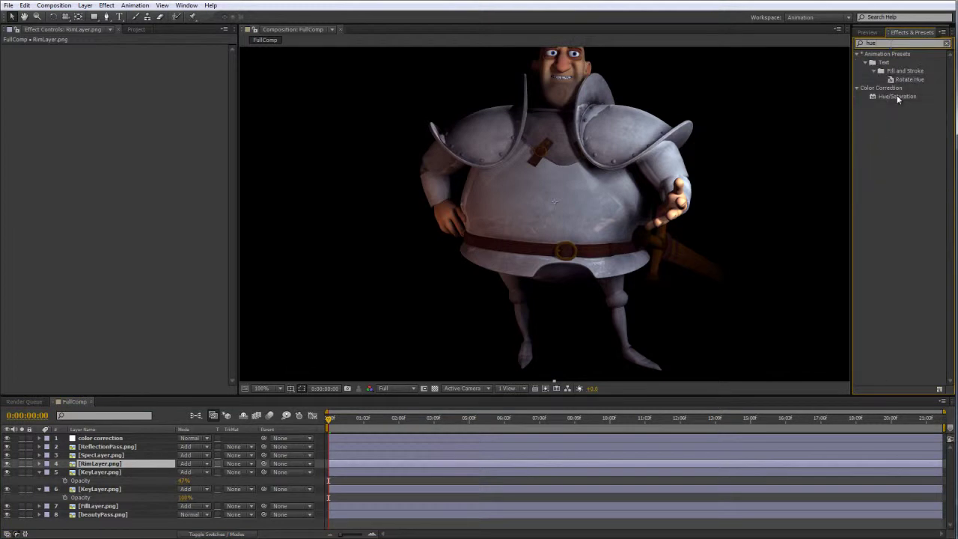
pyautogui.moveTo(896, 96); pyautogui.dragTo(99, 464)
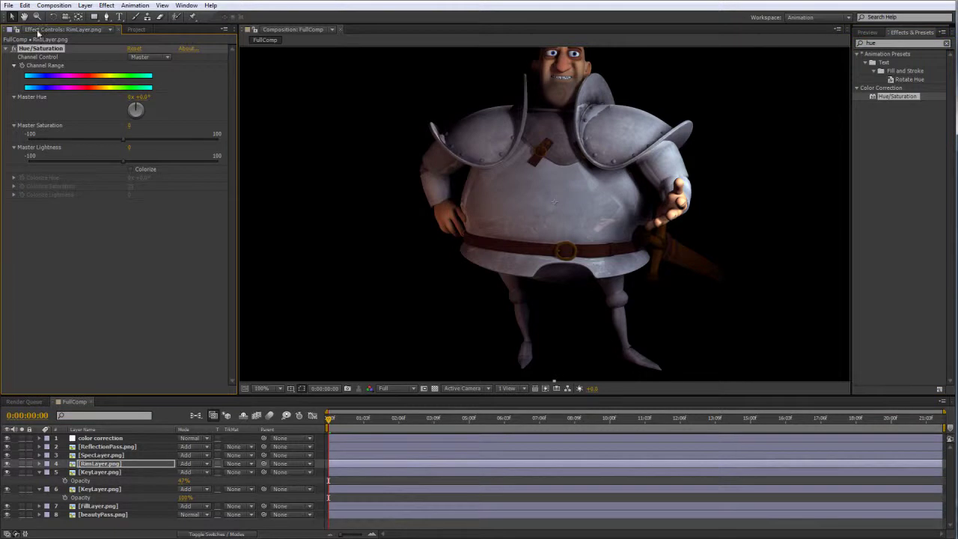
pyautogui.press('Delete')
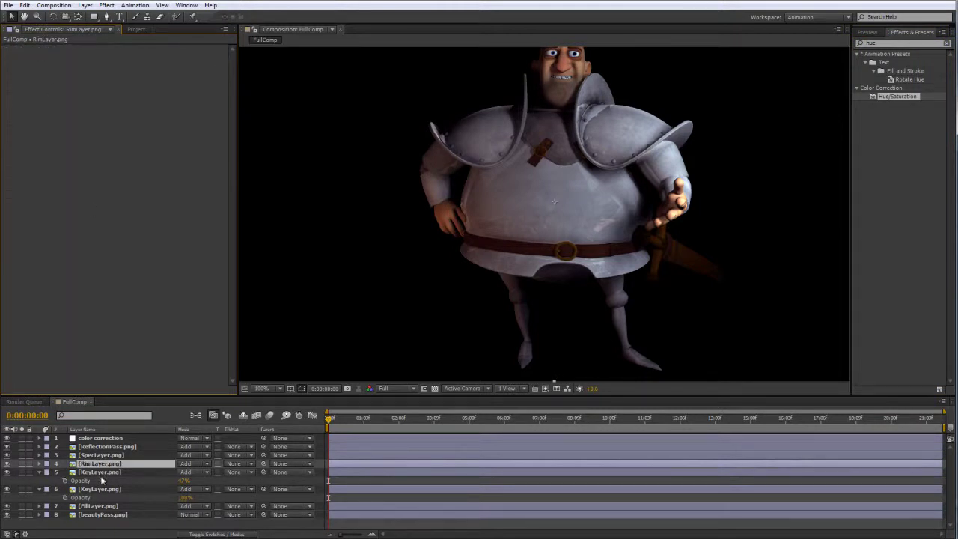
# Apply Hue/Saturation to FillLayer.png with Master Saturation 12 and Master Hue -21.0°
pyautogui.click(98, 506)
pyautogui.moveTo(902, 97); pyautogui.dragTo(90, 505)
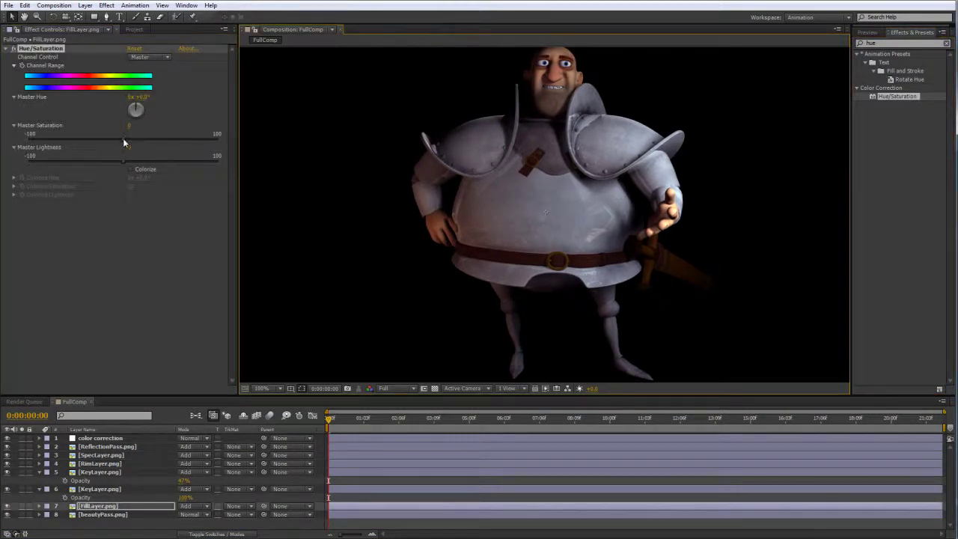
pyautogui.moveTo(176, 142); pyautogui.dragTo(64, 140)
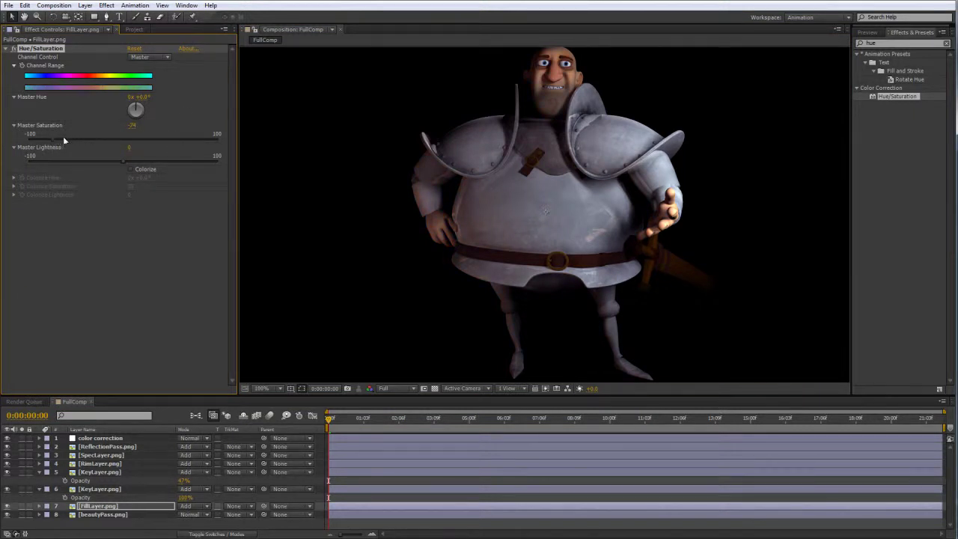
pyautogui.click(148, 140)
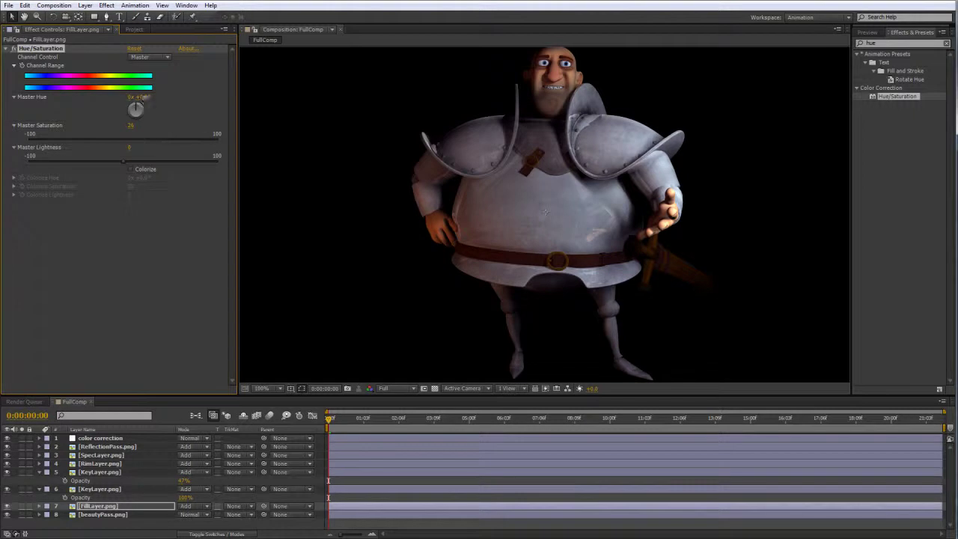
pyautogui.moveTo(144, 98); pyautogui.dragTo(184, 99)
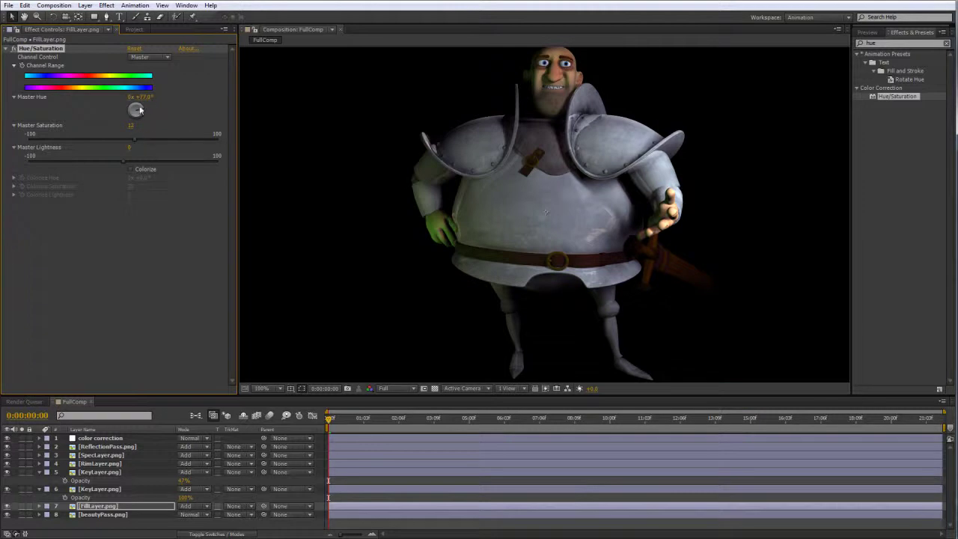
pyautogui.moveTo(146, 98); pyautogui.dragTo(94, 98)
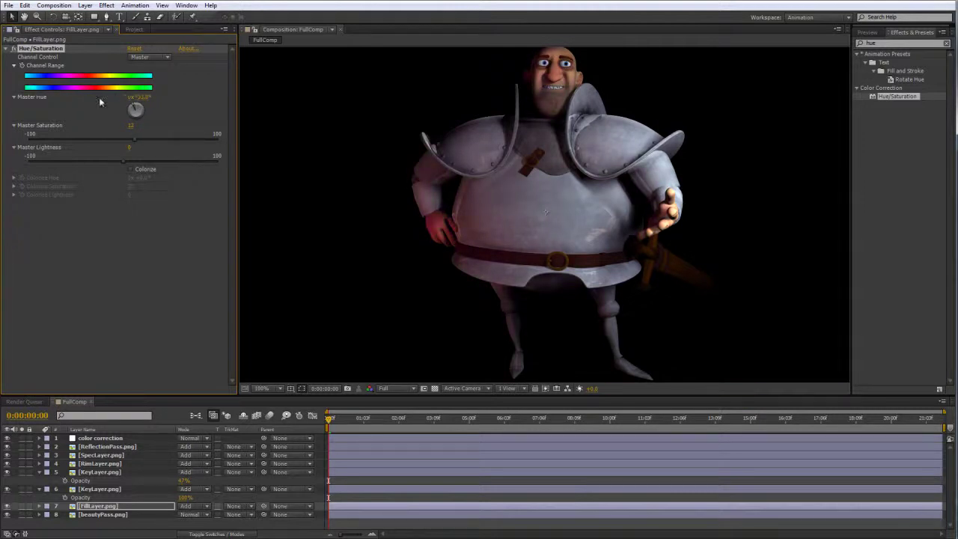
pyautogui.moveTo(541, 259); pyautogui.dragTo(310, 342)
pyautogui.scroll(-2, 428, 243)
pyautogui.click(346, 184)
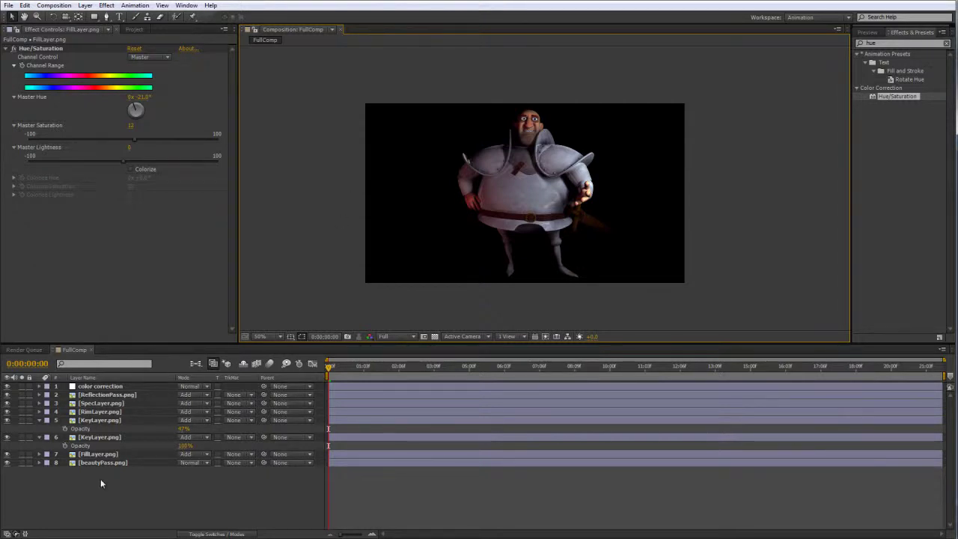
pyautogui.click(303, 447)
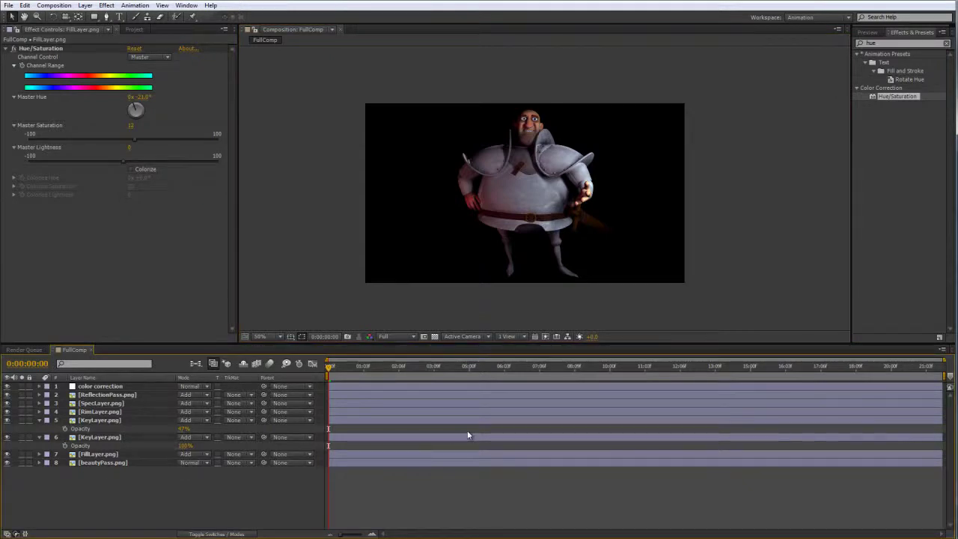